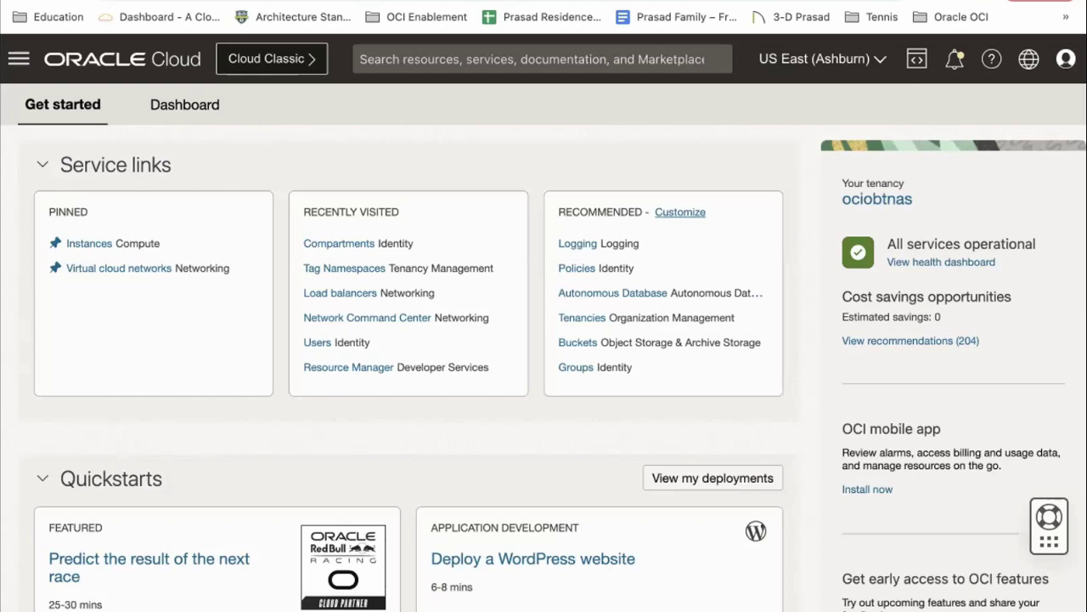
Go to the Resource Manager stacks under Developer Services and start creating a new stack.
key(super+ctrl+f)
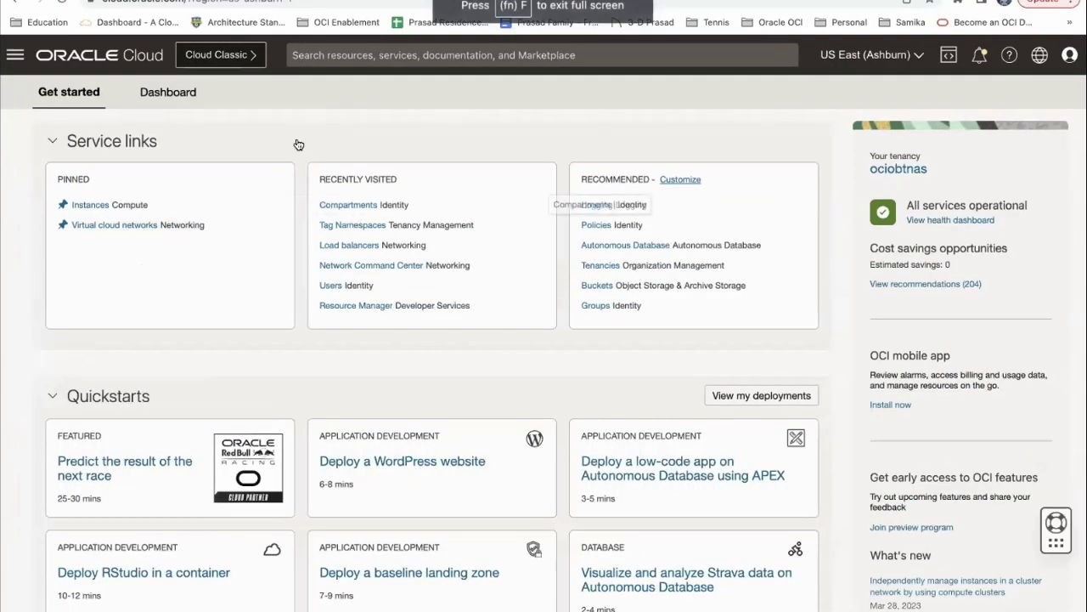
click(15, 56)
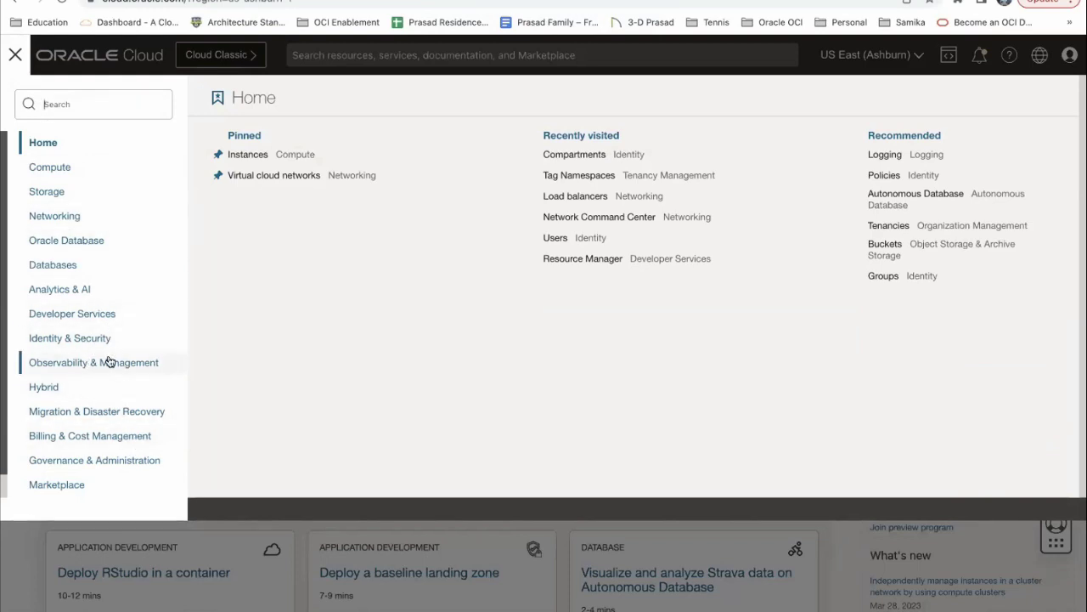
click(84, 321)
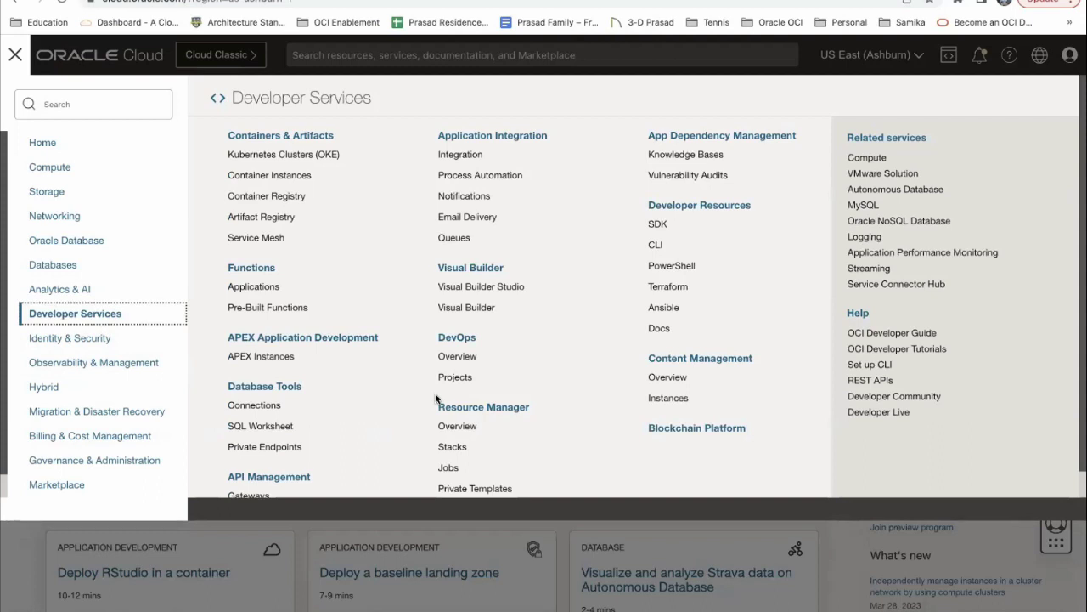
click(484, 412)
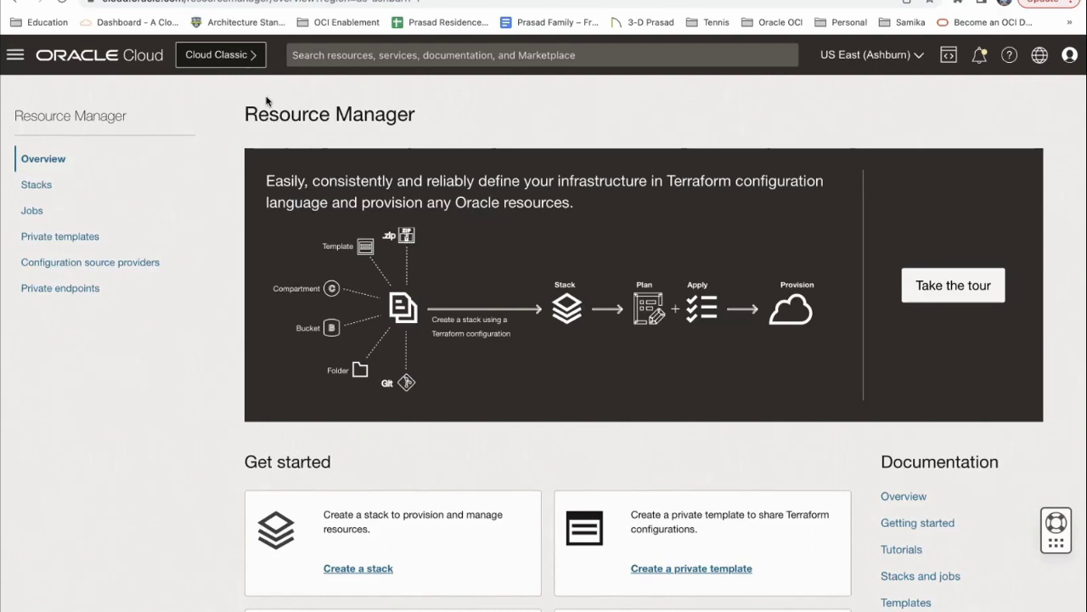
click(34, 187)
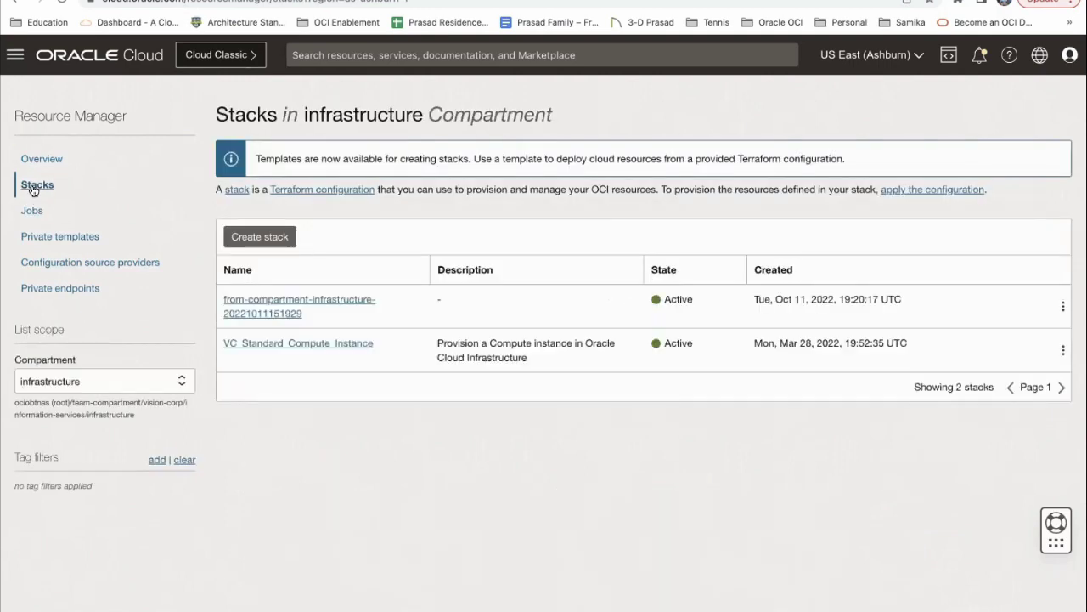
click(258, 236)
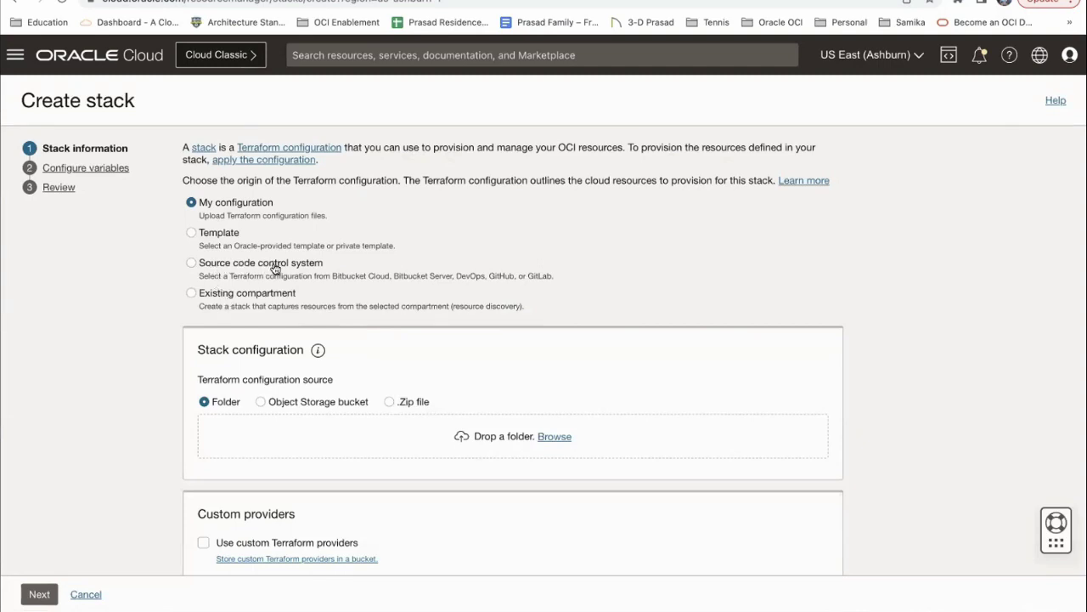
Base the stack on the Sample e-commerce application (MuShop Basic) architecture template.
click(215, 236)
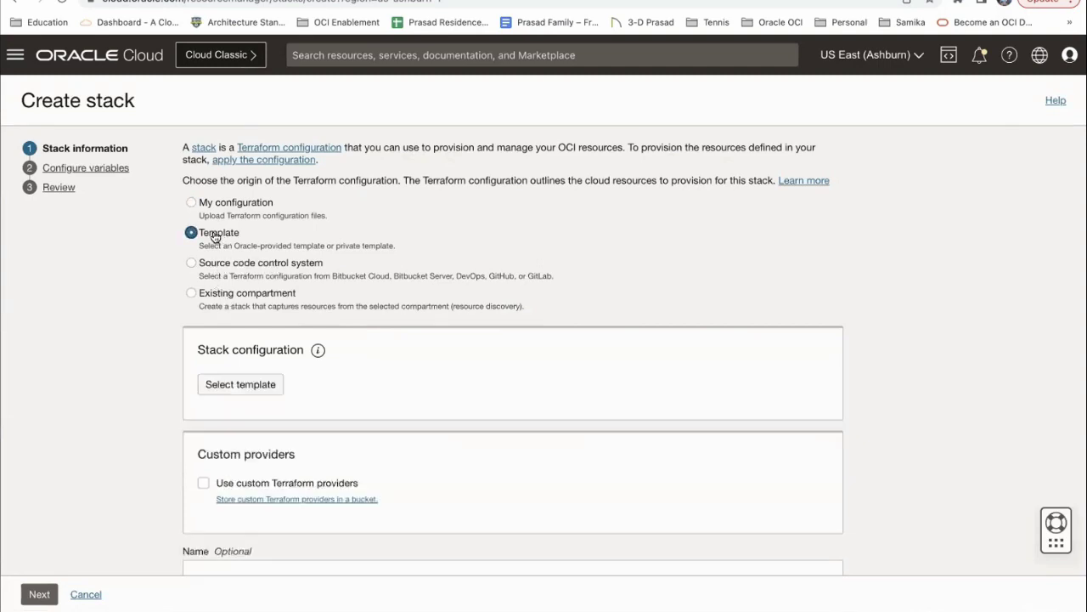
click(244, 384)
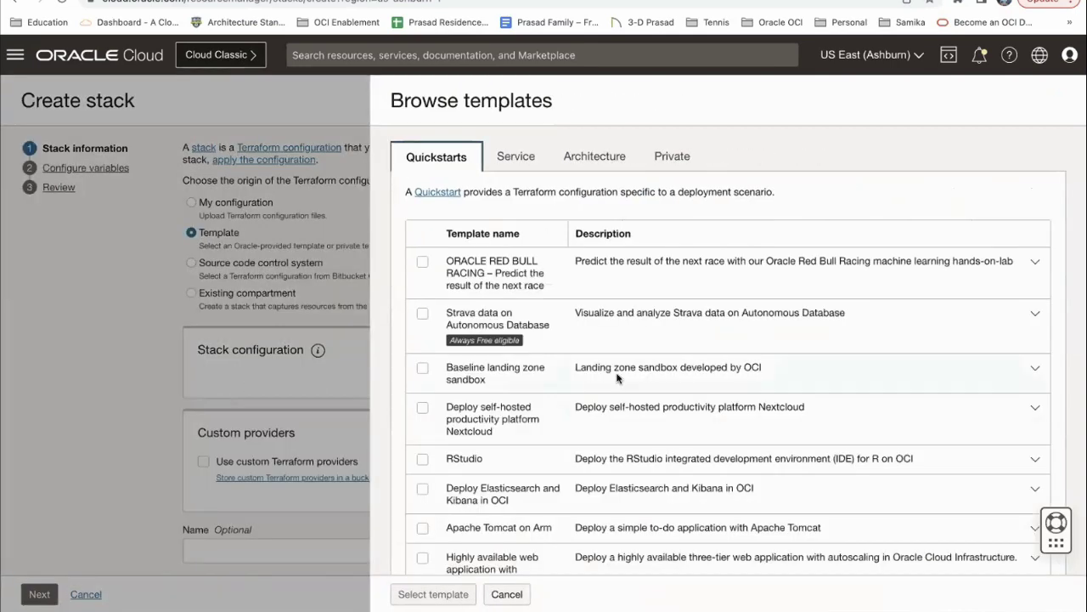
click(590, 157)
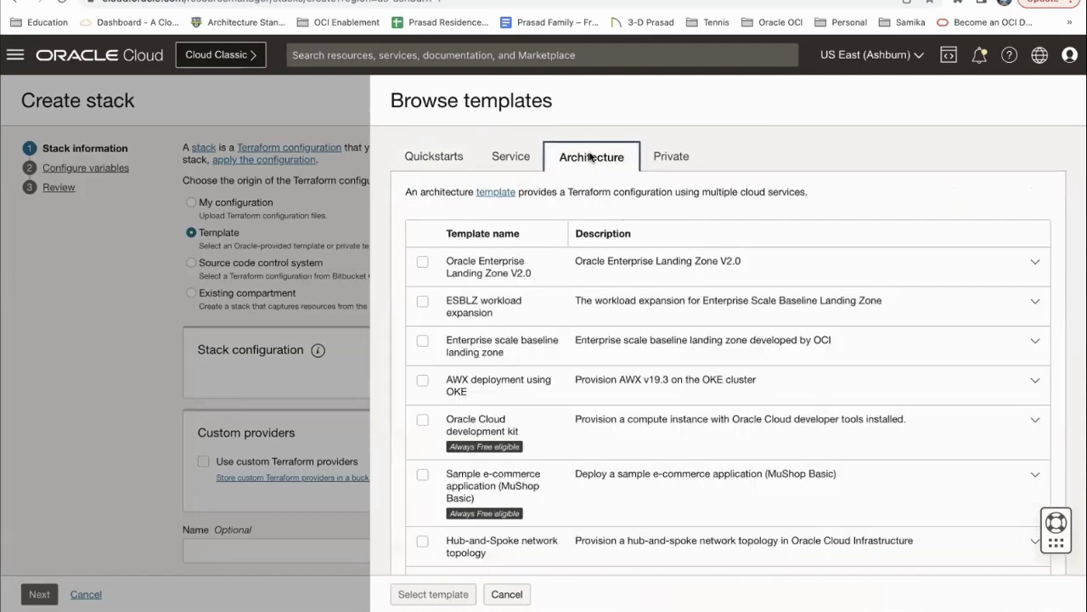
scroll(548, 412, down, 2)
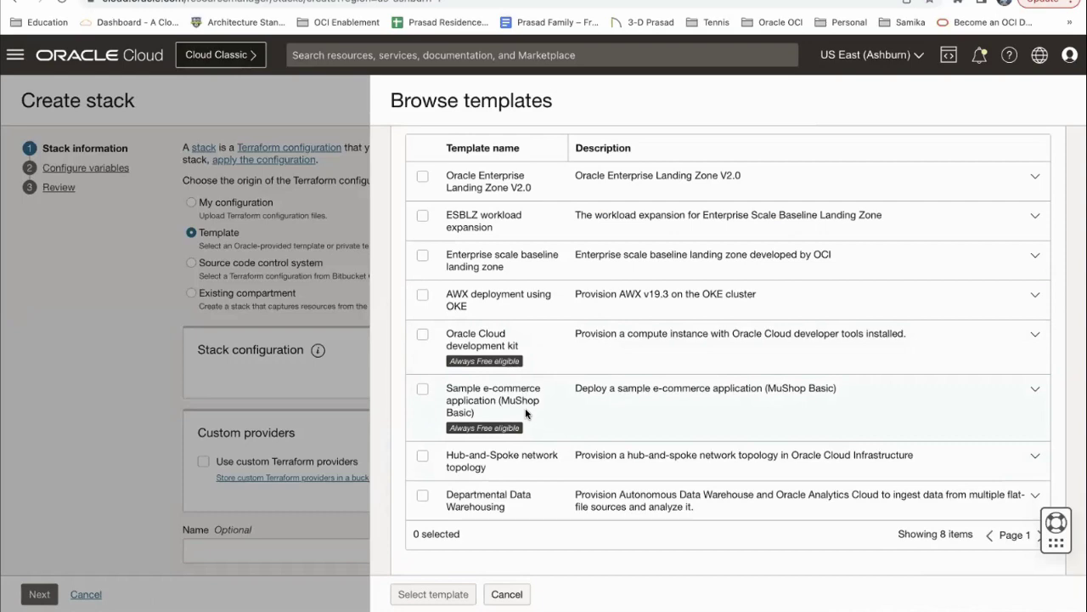
click(423, 390)
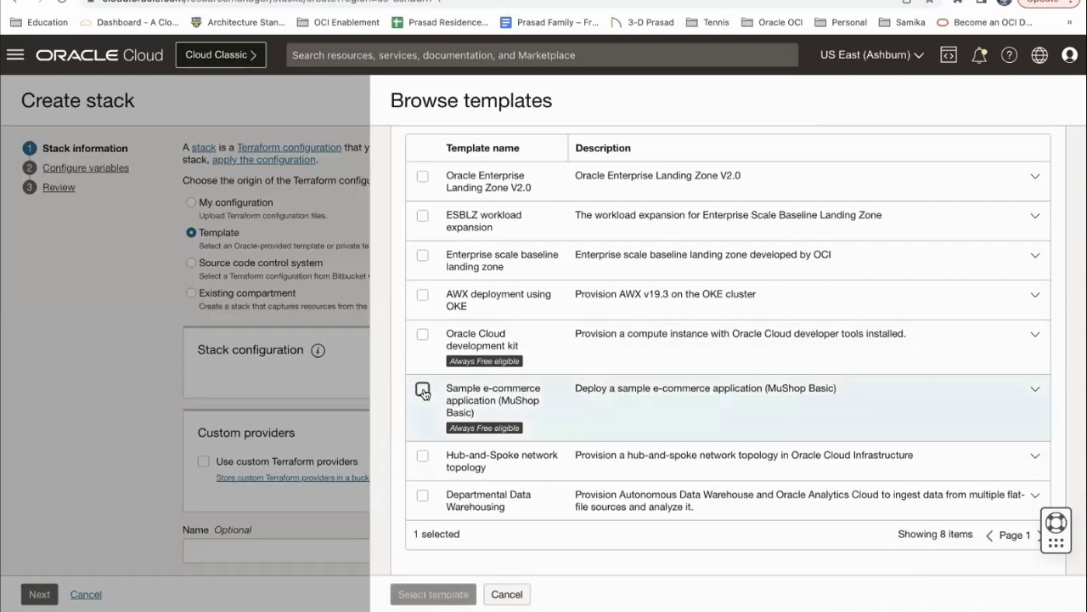
click(435, 593)
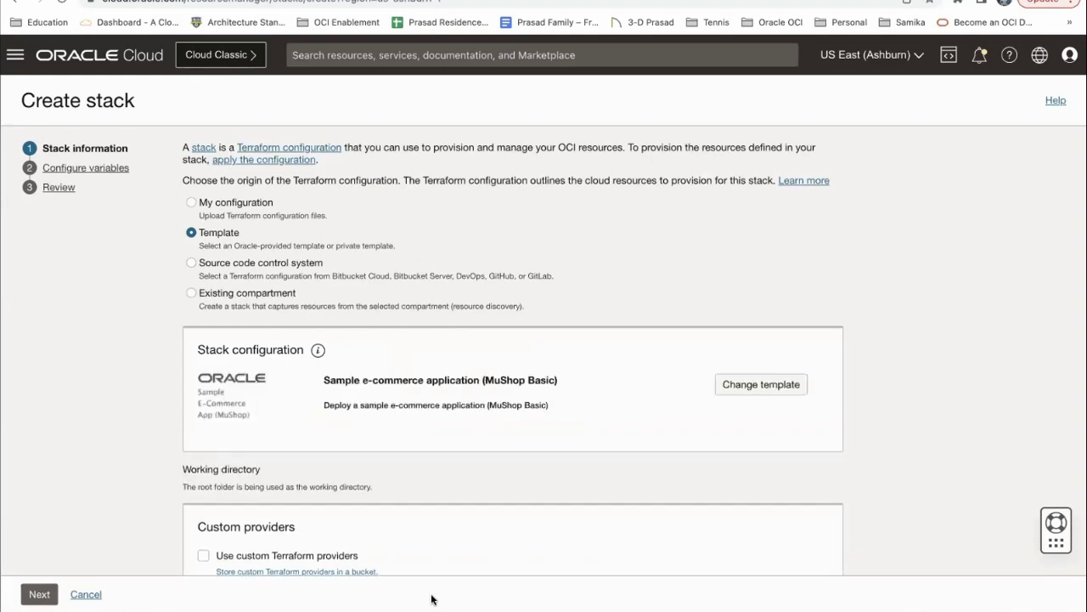
Name the stack "Day one & Beyond Sample e-commerce App".
scroll(417, 505, down, 5)
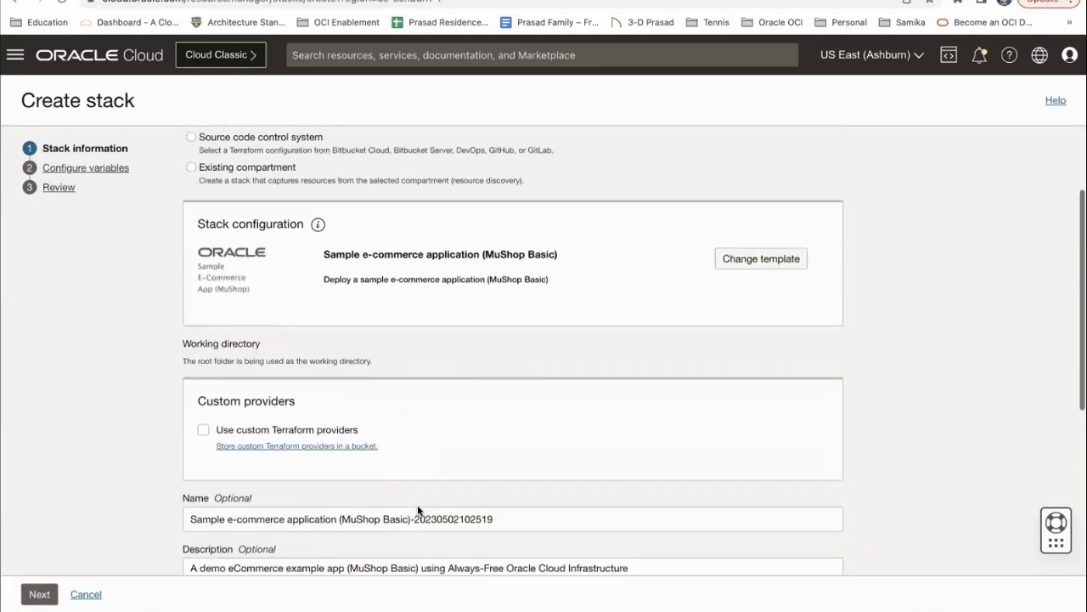
click(188, 366)
text(Day one)
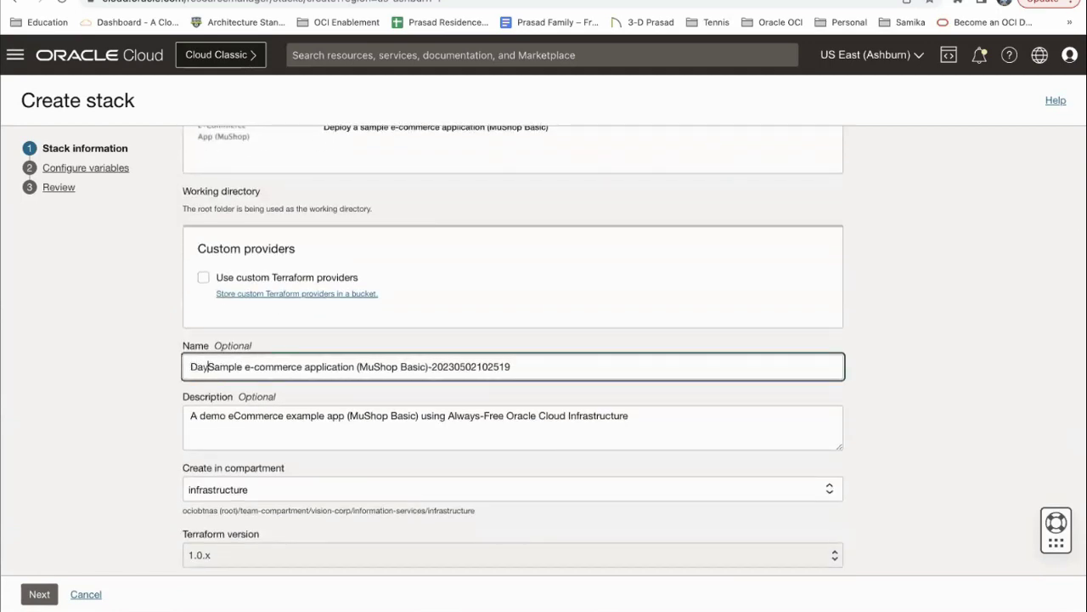
text( & B)
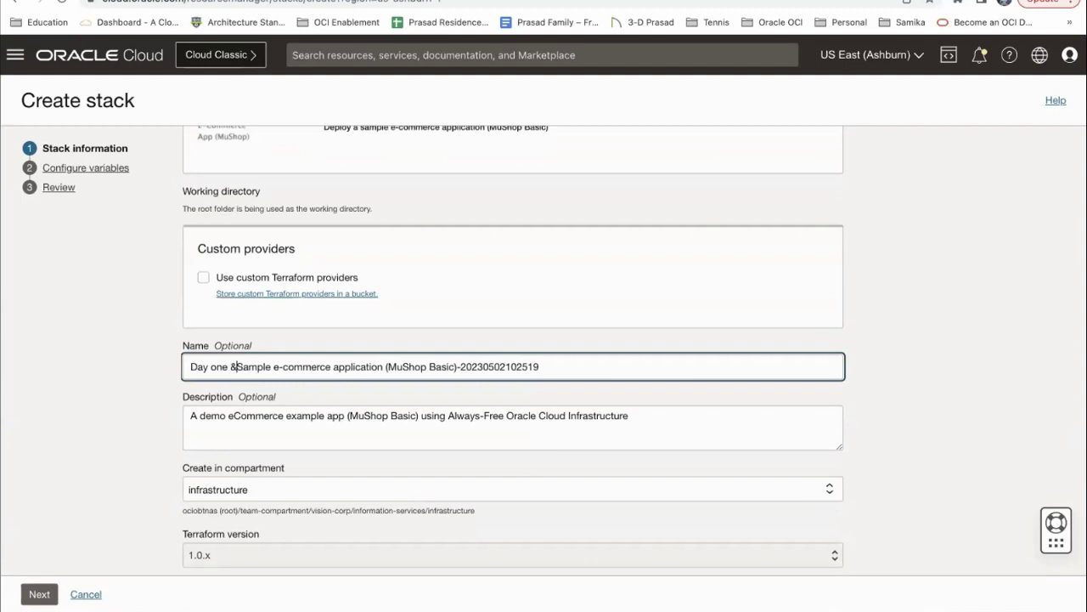
text(eyond)
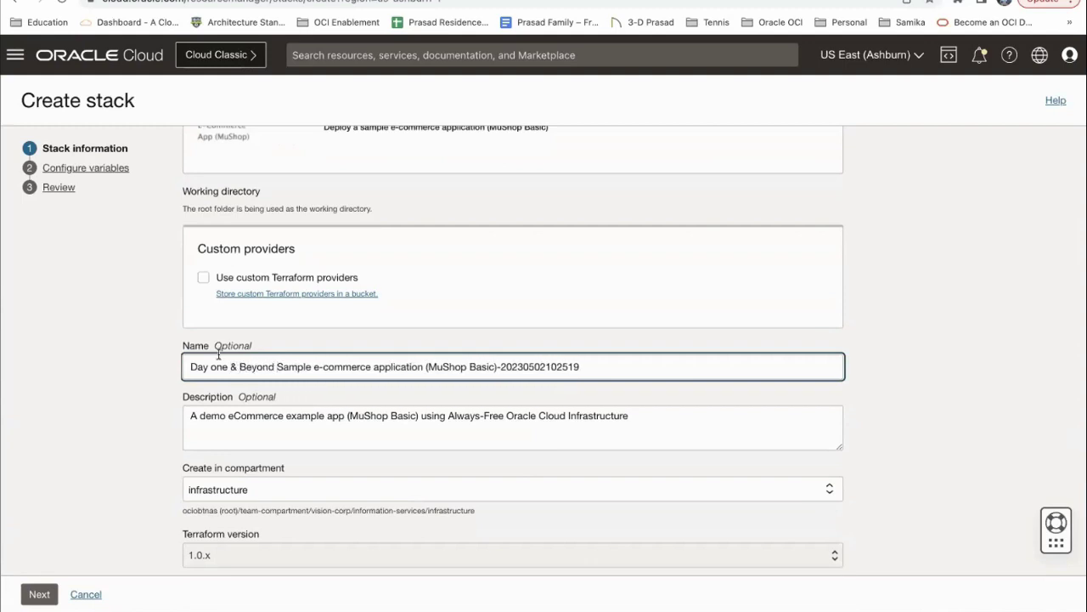
drag(374, 367, 659, 367)
key(BackSpace)
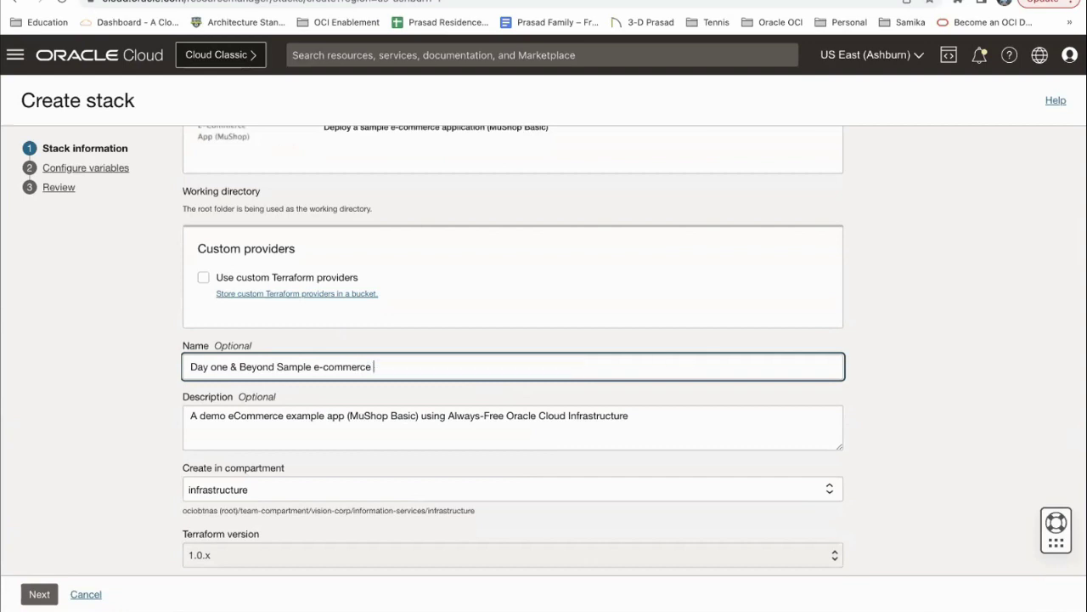
text(App)
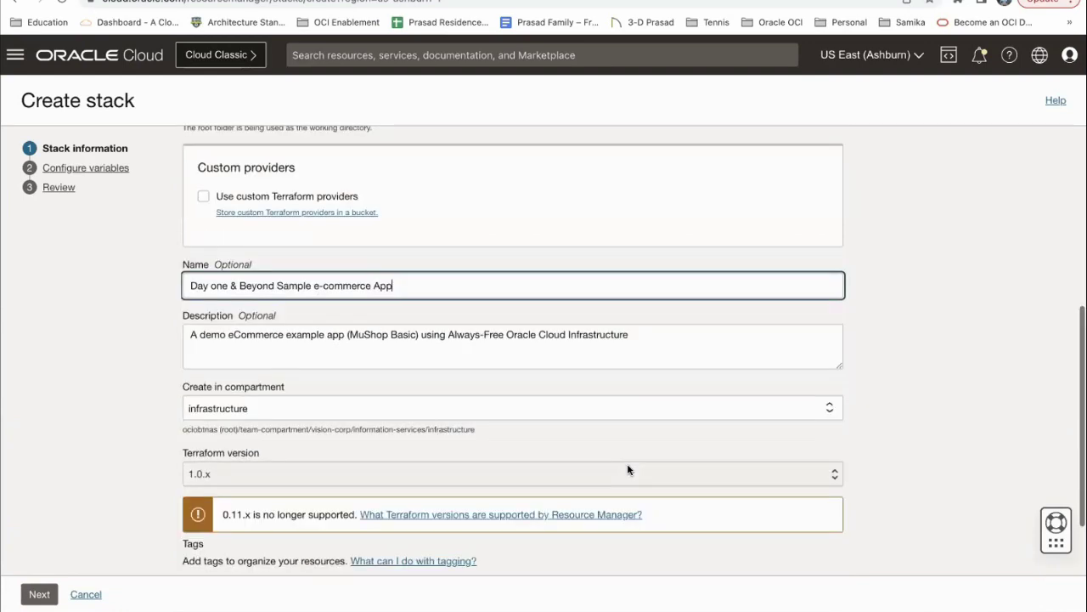
Set the stack's compartment to enterprise-applications under information-services.
scroll(629, 469, down, 3)
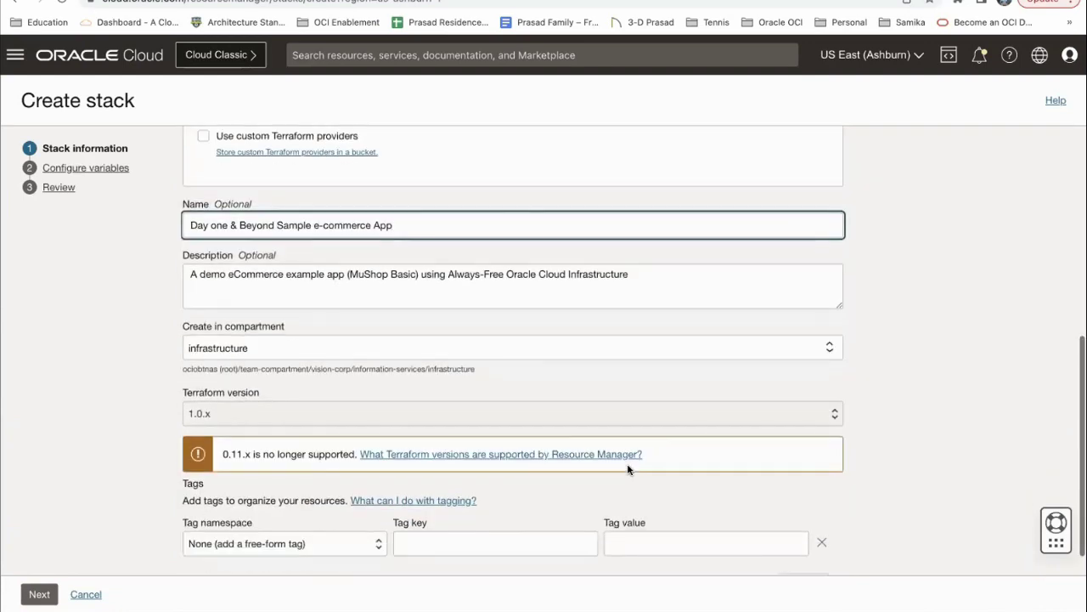
click(261, 345)
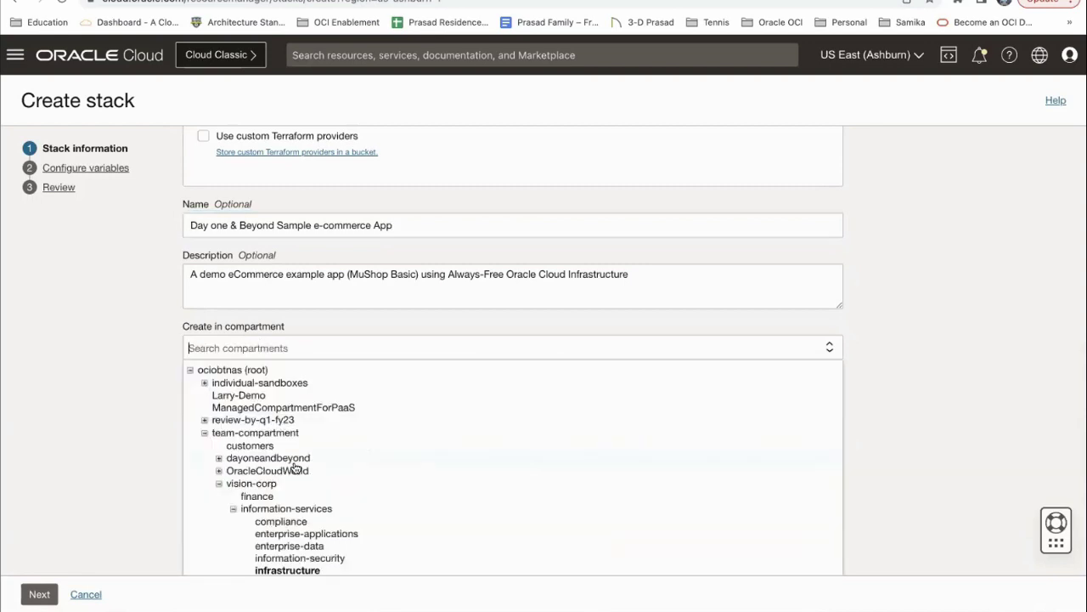
scroll(323, 498, down, 1)
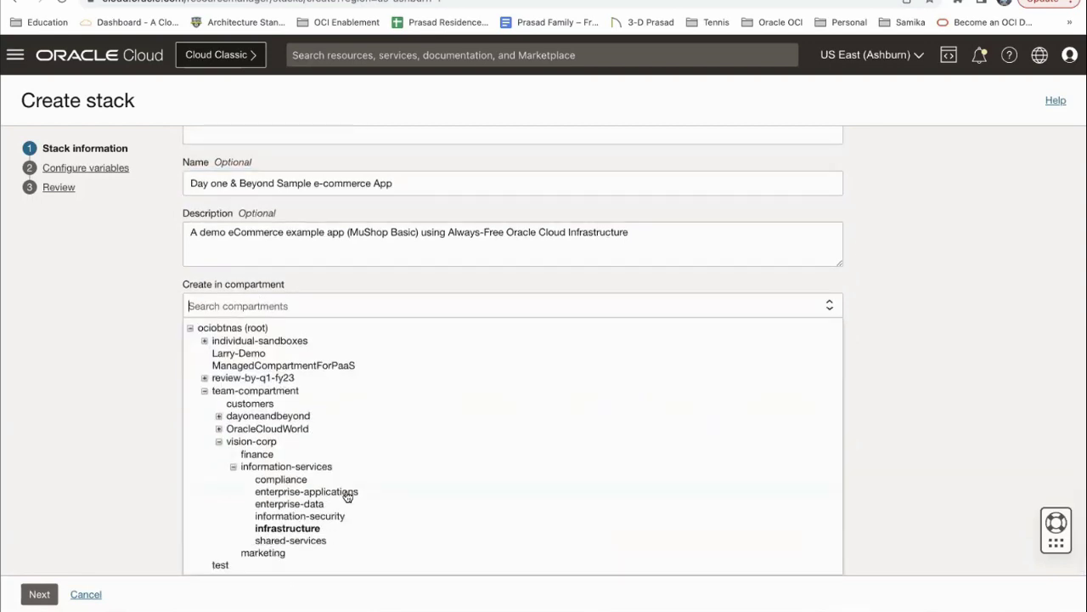
click(348, 496)
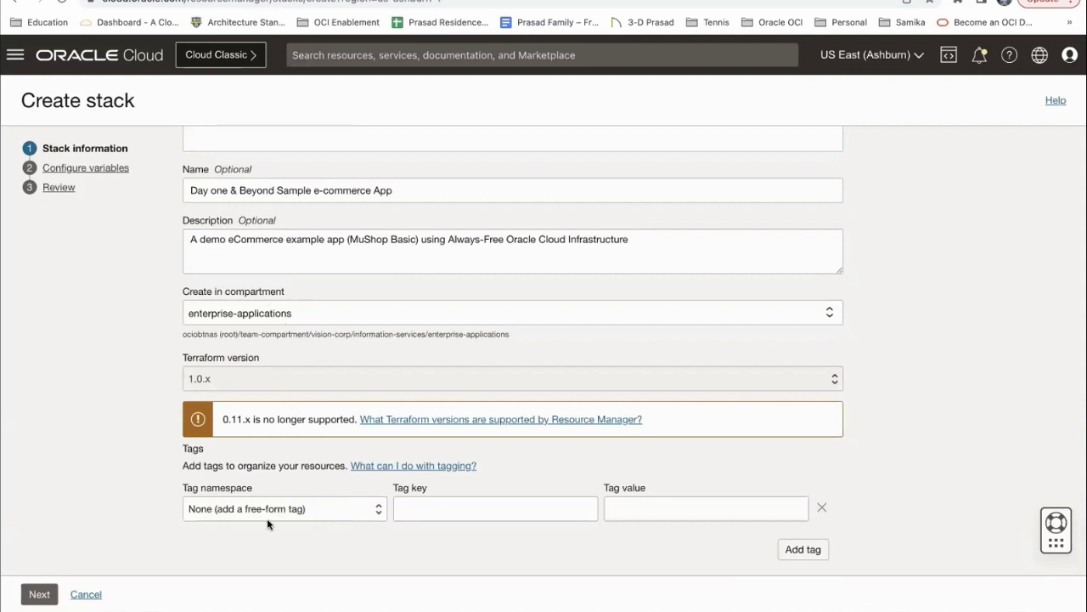
Tag the stack with namespace Vision_Corp, key Type and value Dev.
click(311, 509)
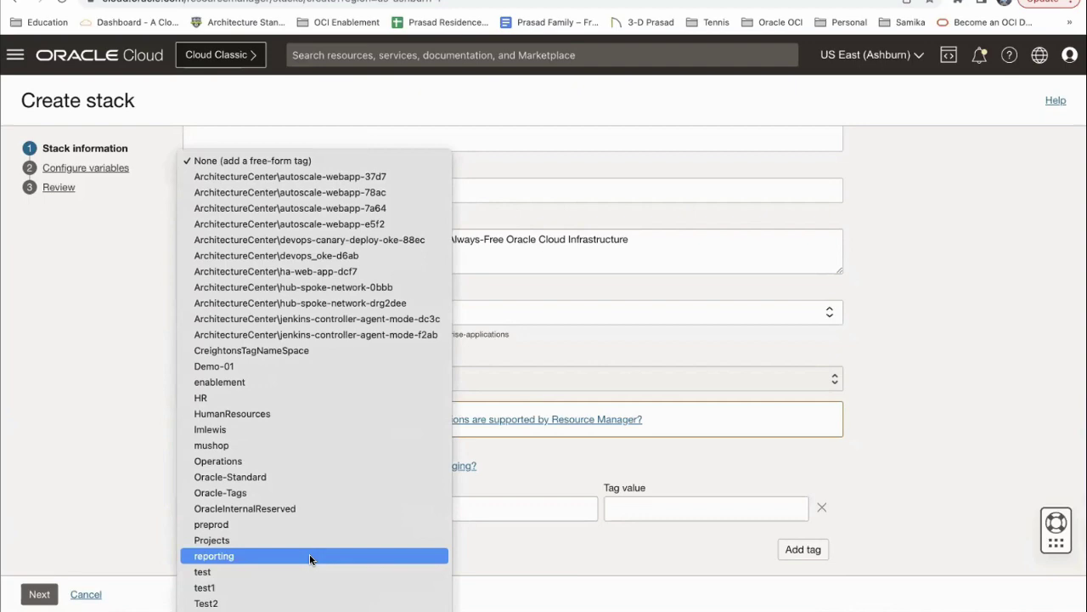
scroll(311, 557, down, 5)
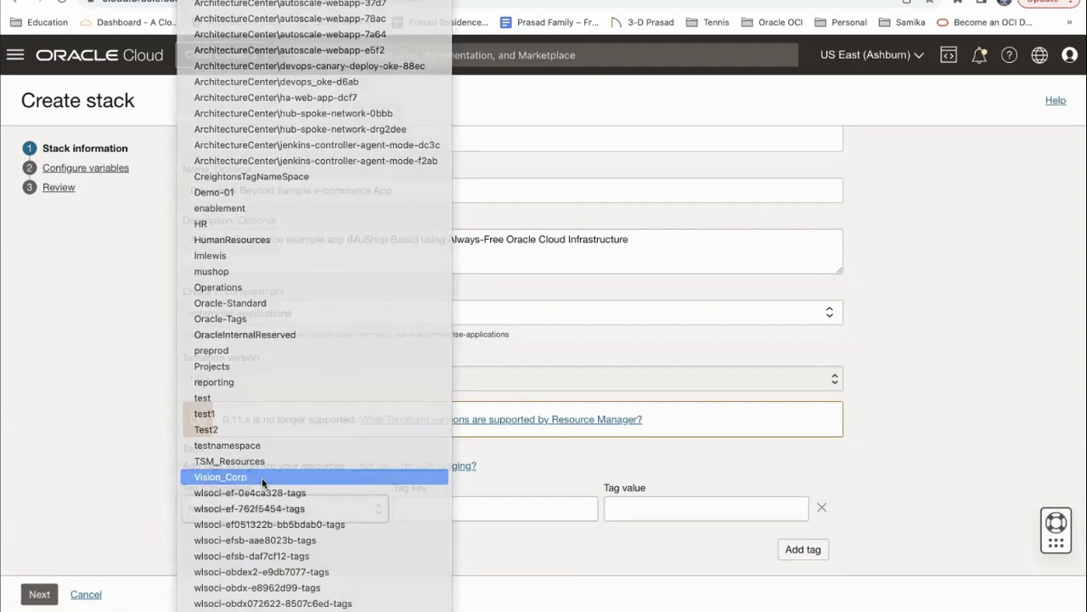
click(263, 476)
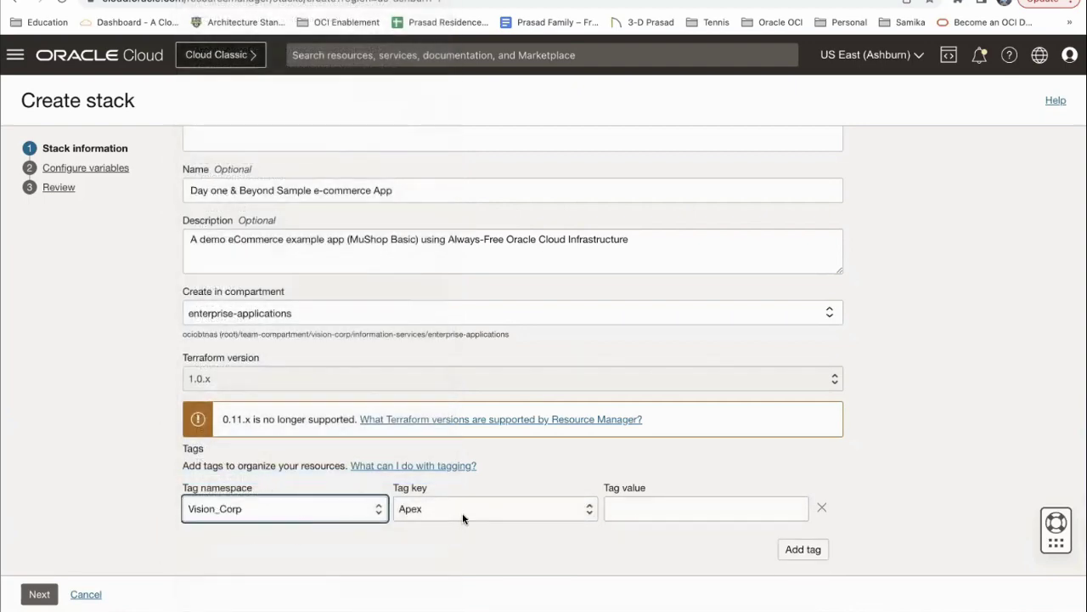
click(462, 510)
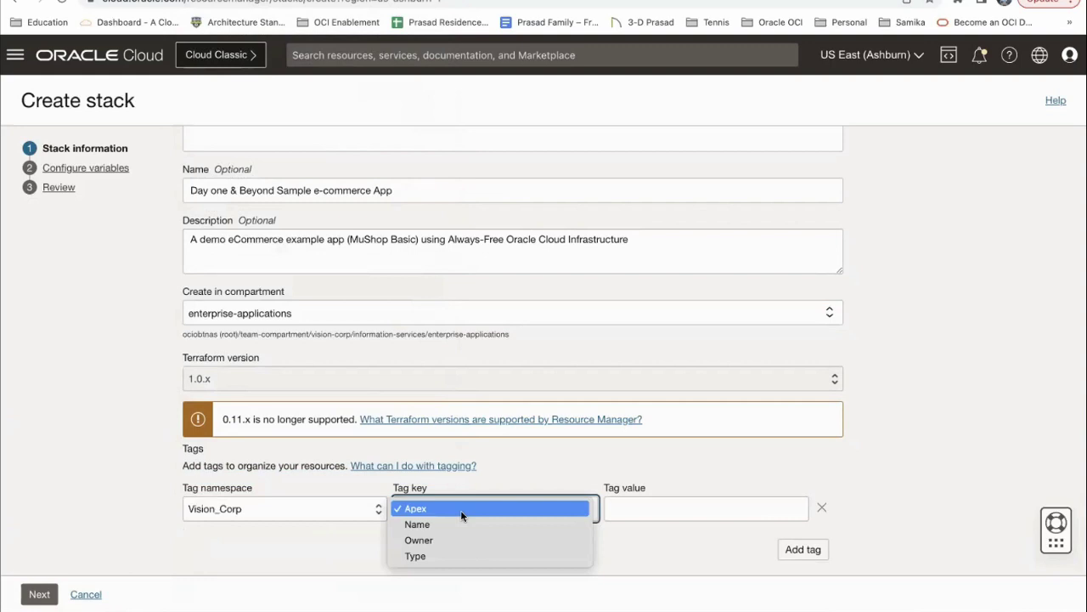
click(448, 555)
click(685, 507)
click(684, 507)
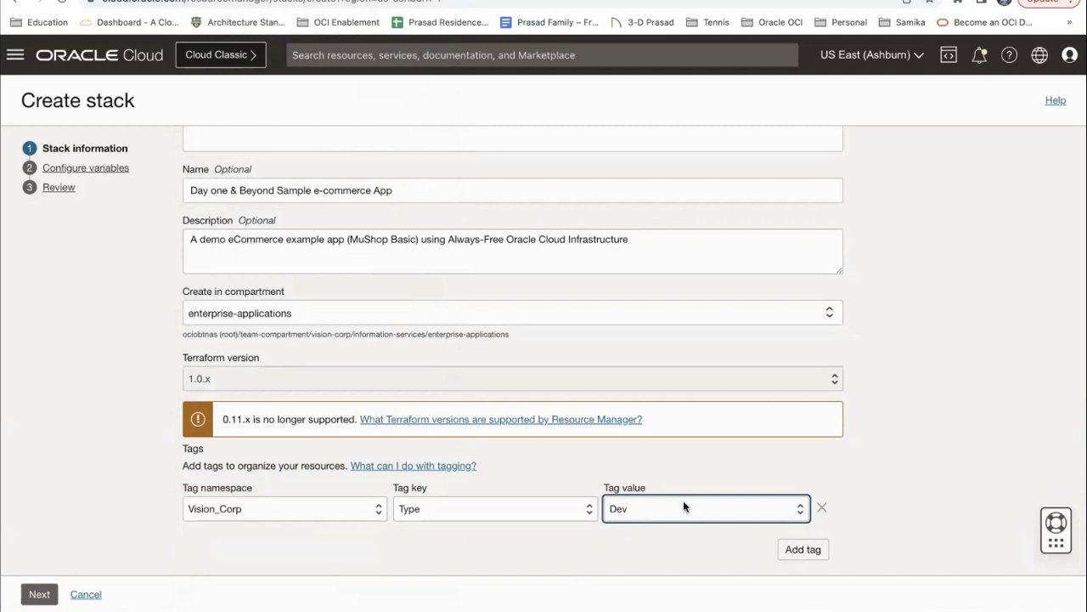
Keep the default configuration variables, review the settings and create the stack.
click(39, 594)
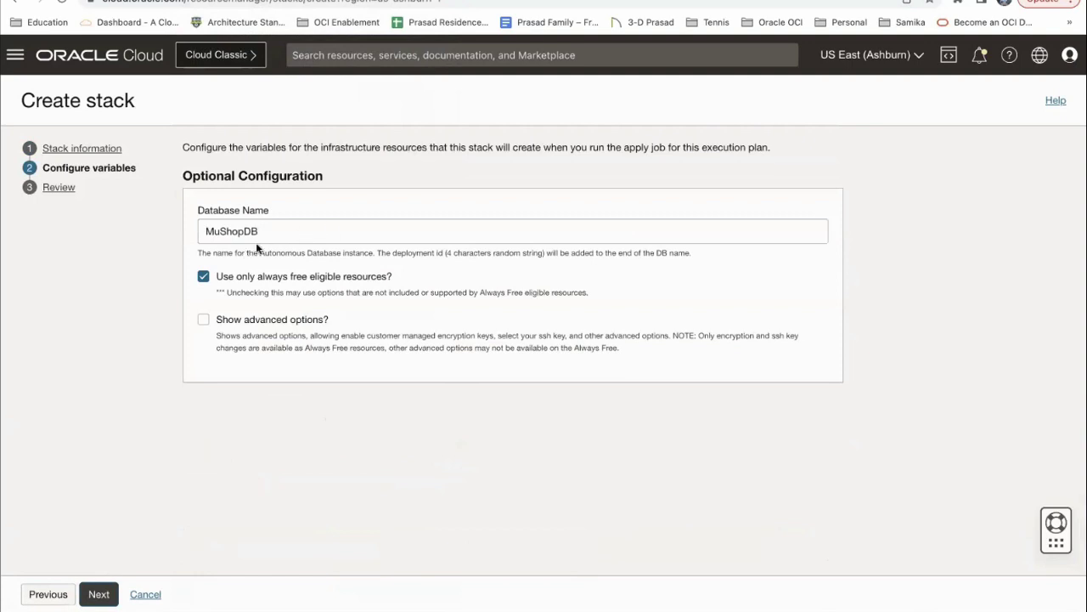
click(98, 597)
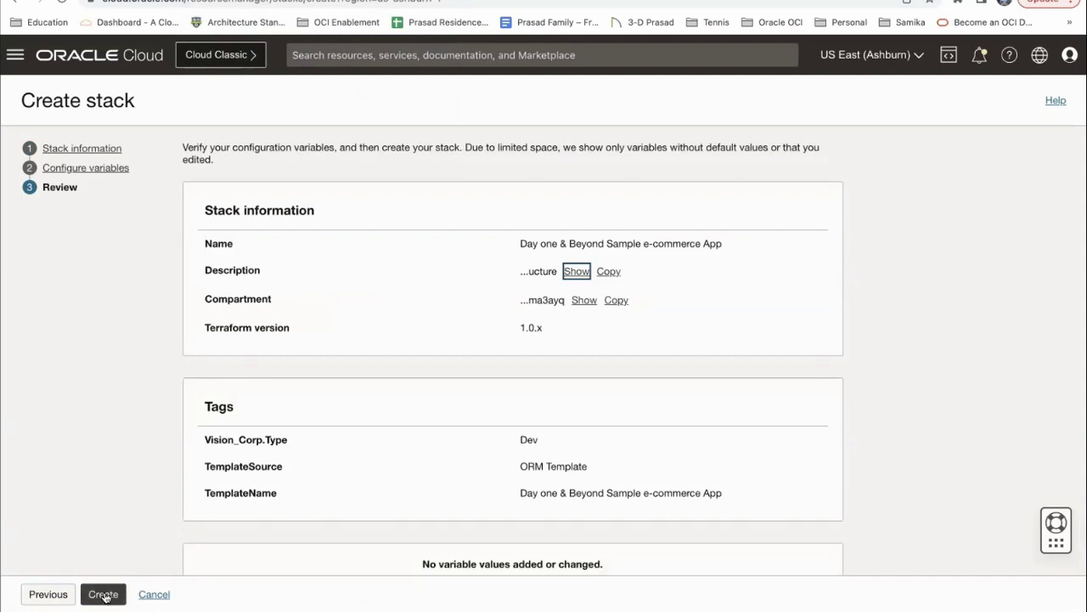
click(103, 595)
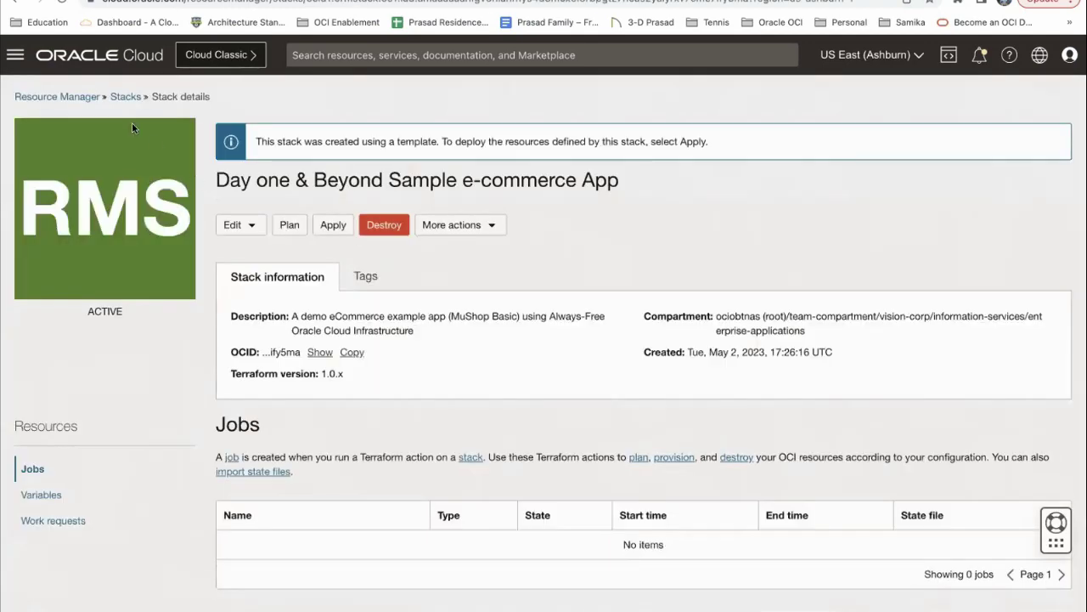
Return to the stacks list and show the stacks in the enterprise-applications compartment.
click(126, 97)
click(95, 376)
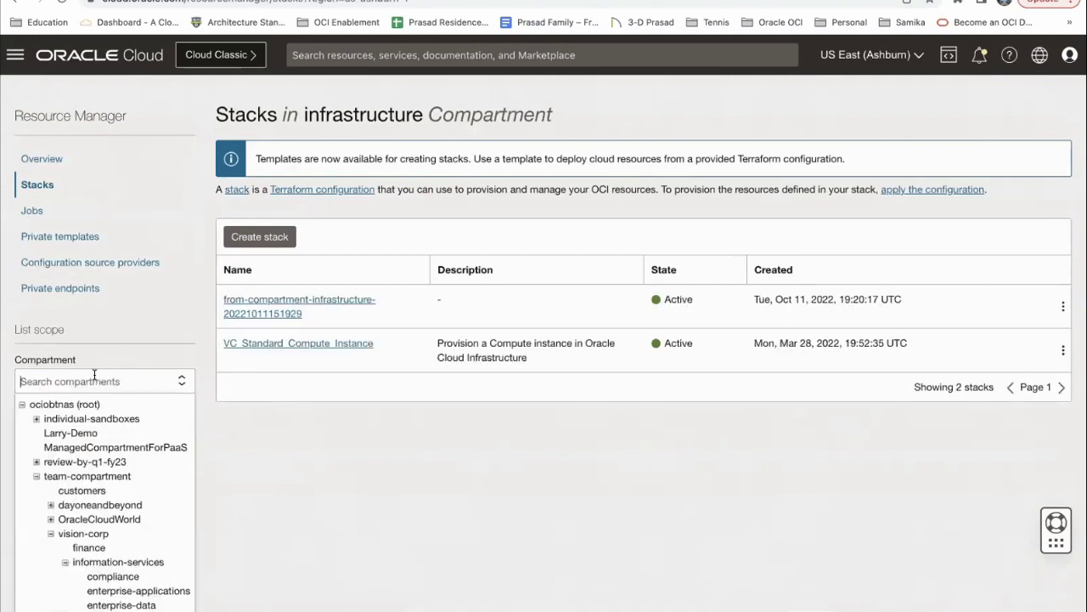
click(137, 588)
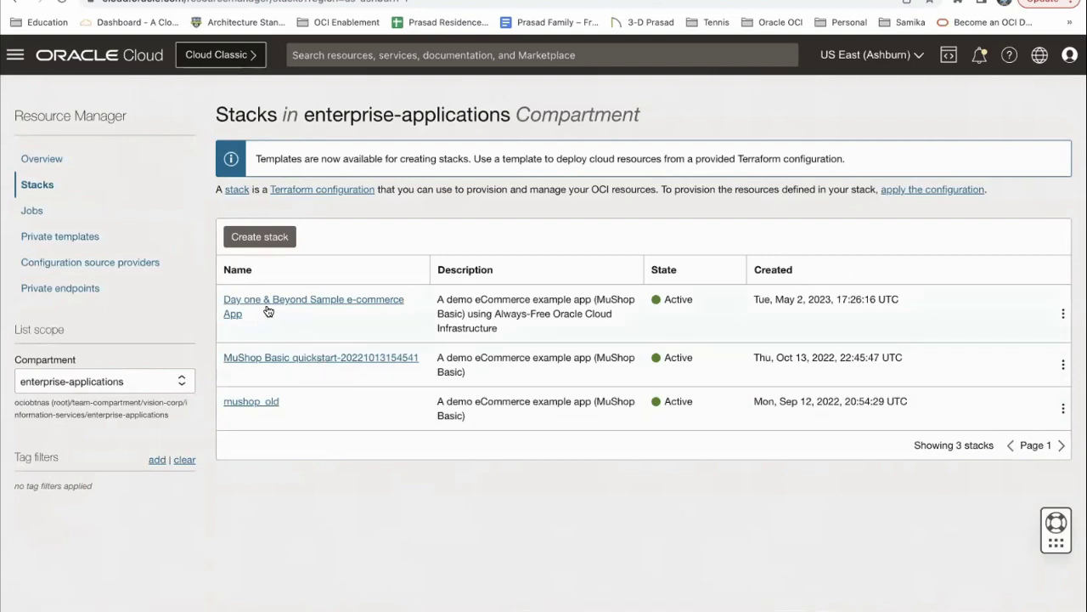
click(298, 358)
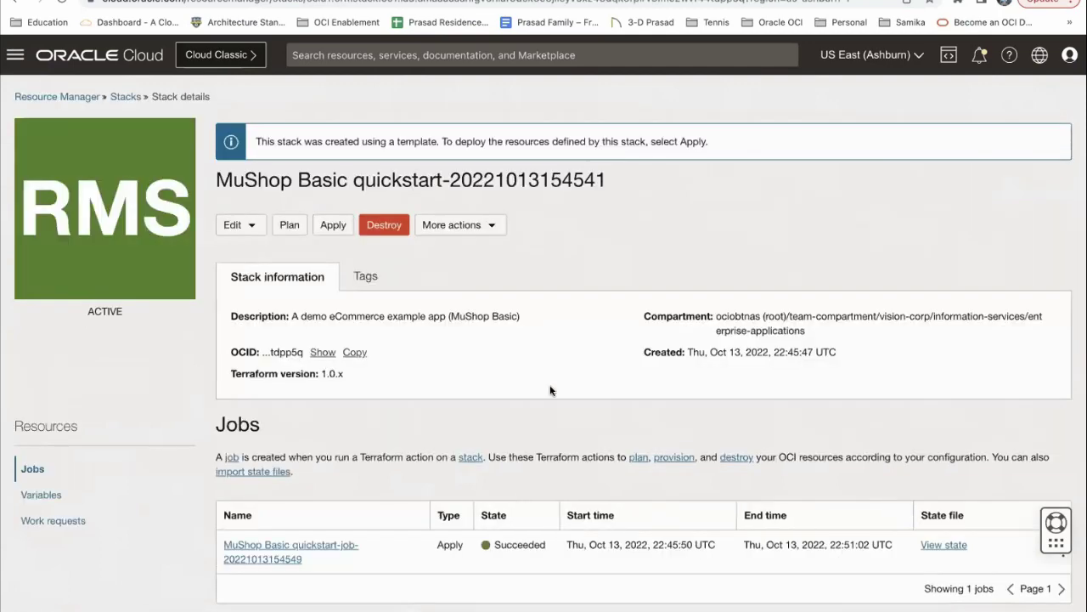
scroll(502, 362, down, 2)
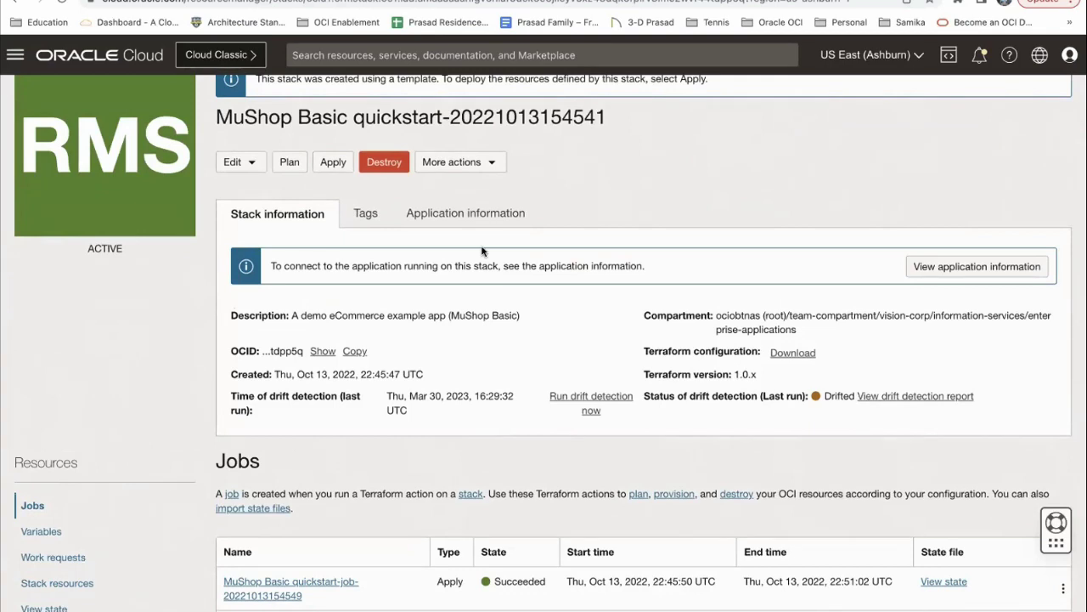
click(489, 162)
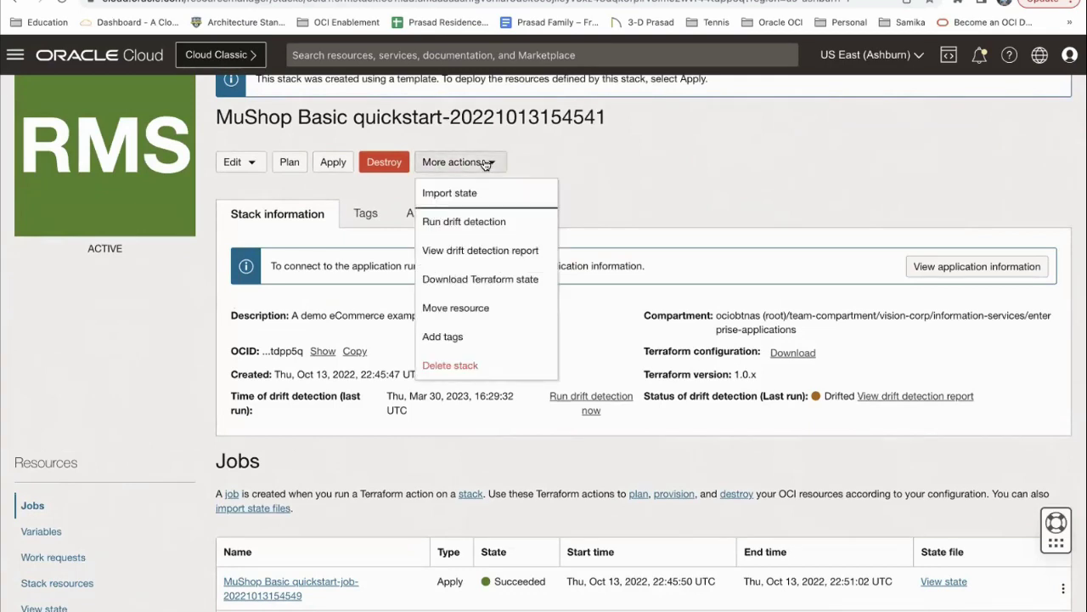
click(476, 222)
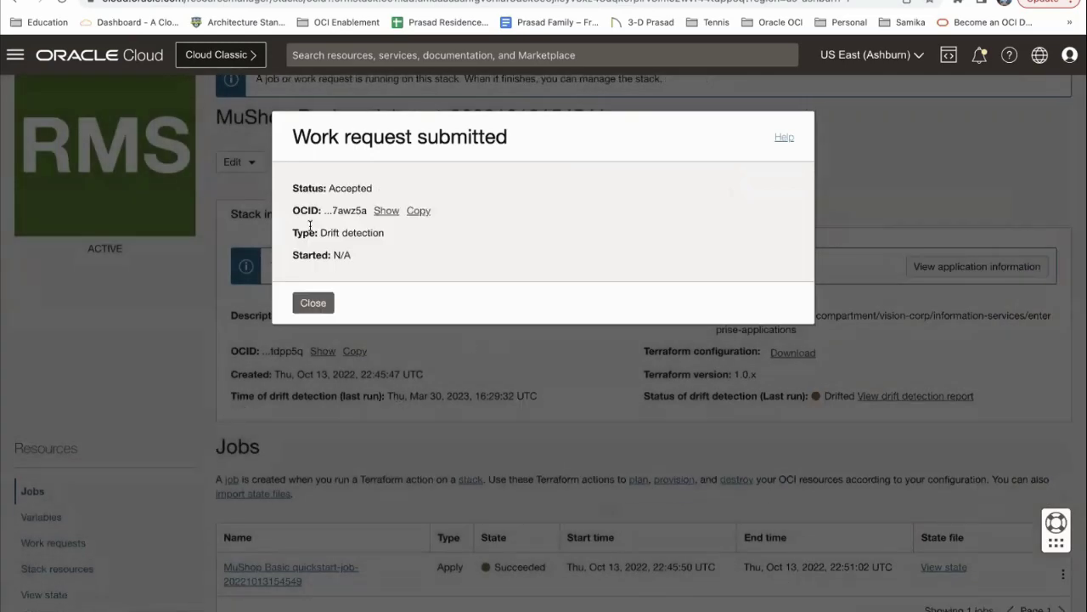
click(314, 303)
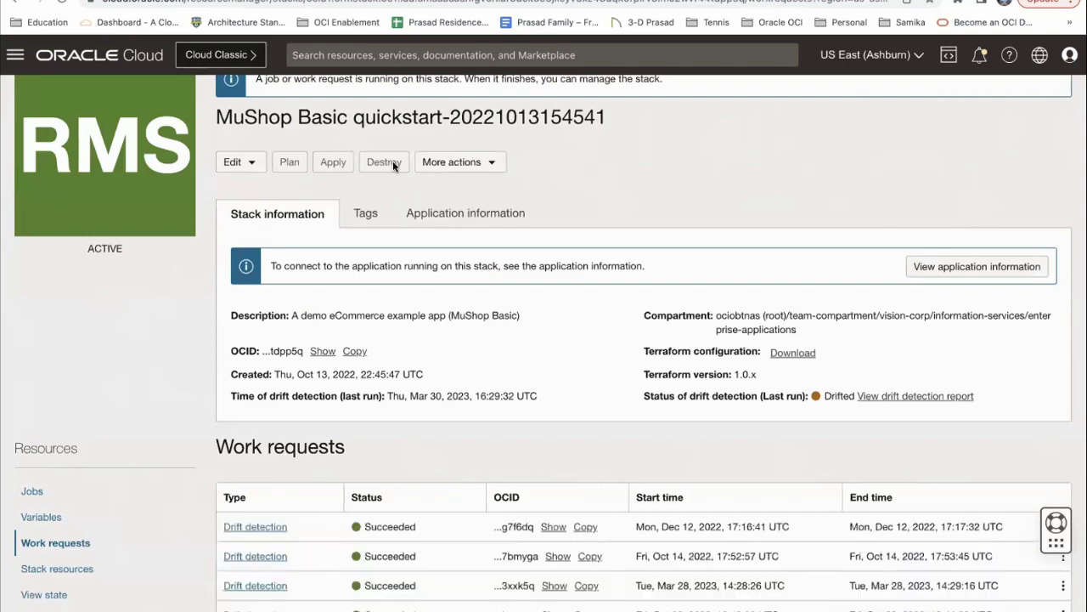
Download the Terraform state of the MuShop Basic quickstart stack.
click(498, 165)
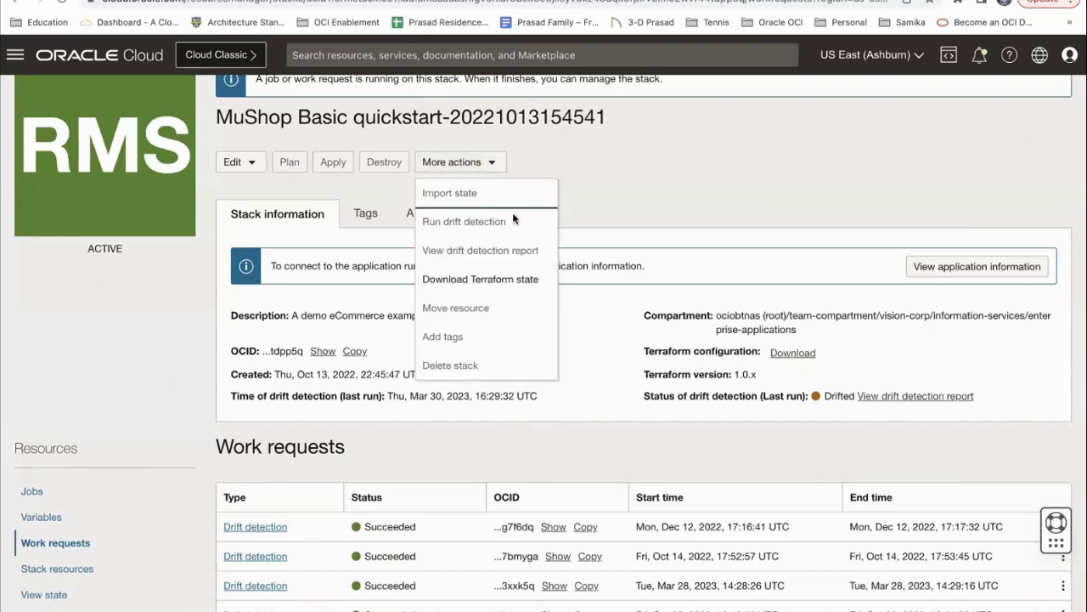
click(523, 280)
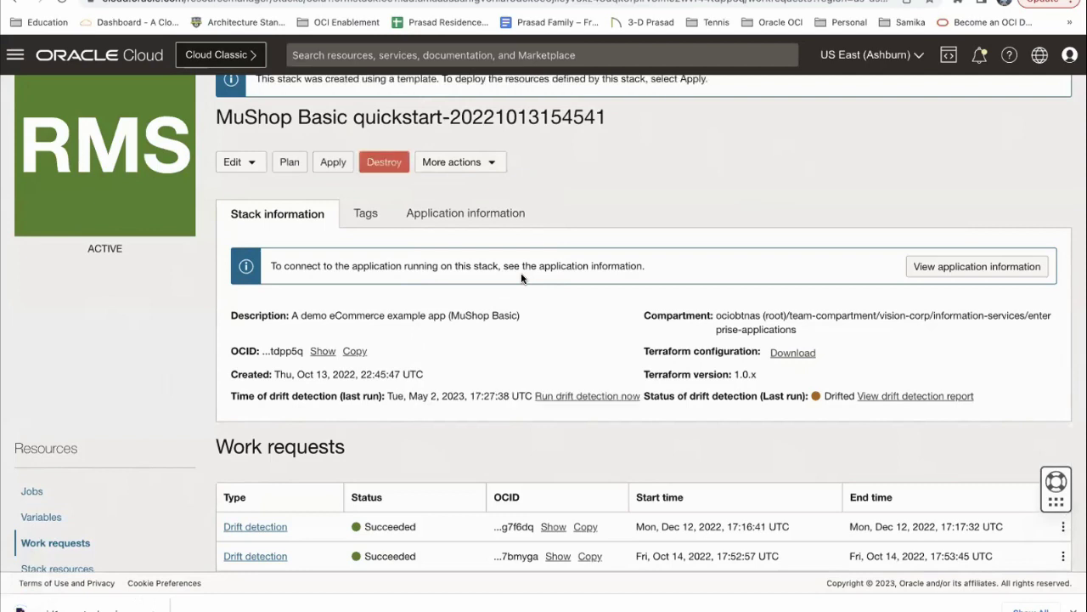
Examine the outputs and resources in the MuShop Basic quickstart stack's Terraform state.
scroll(520, 278, down, 3)
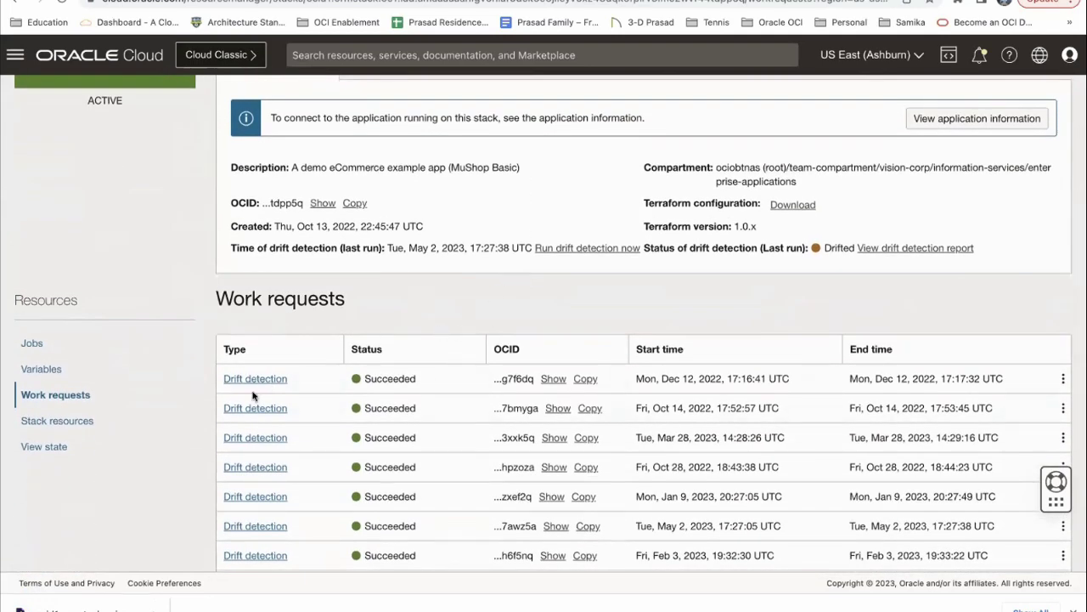
click(55, 451)
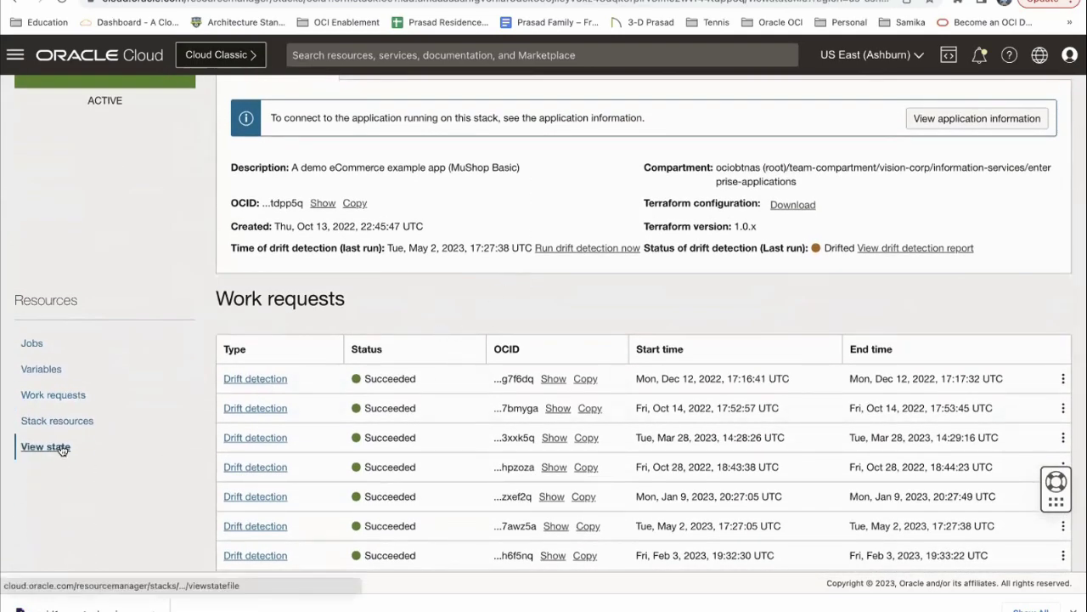
scroll(461, 458, up, 5)
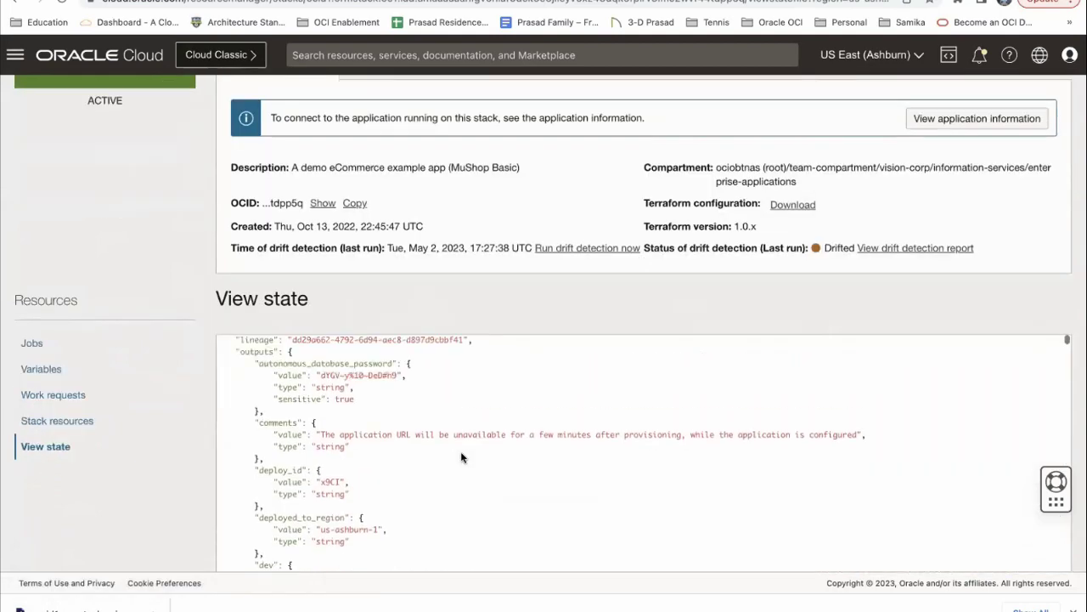
scroll(461, 451, down, 1)
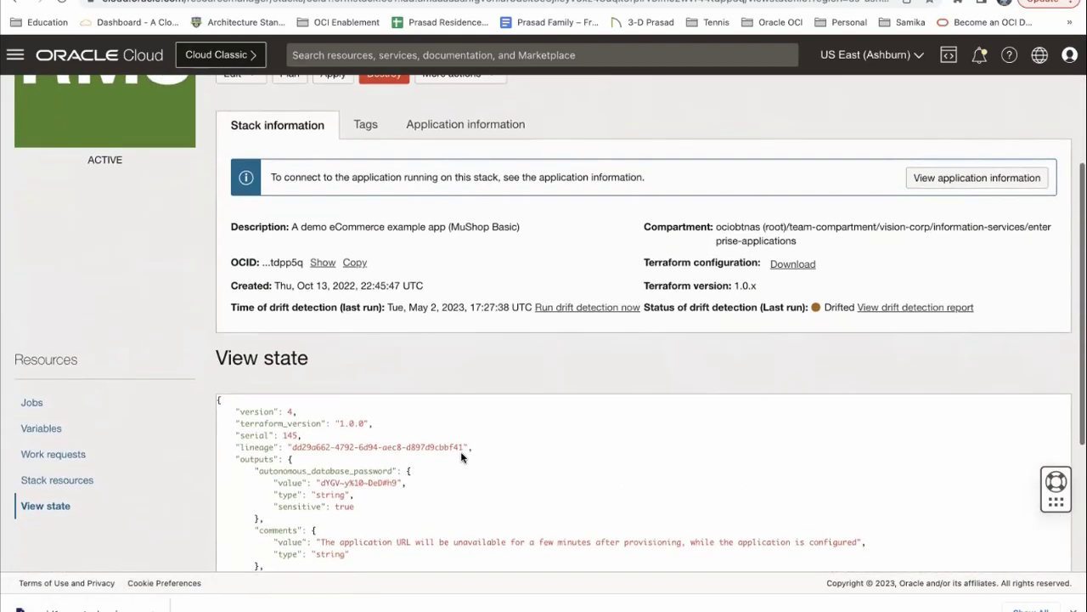
scroll(461, 458, down, 15)
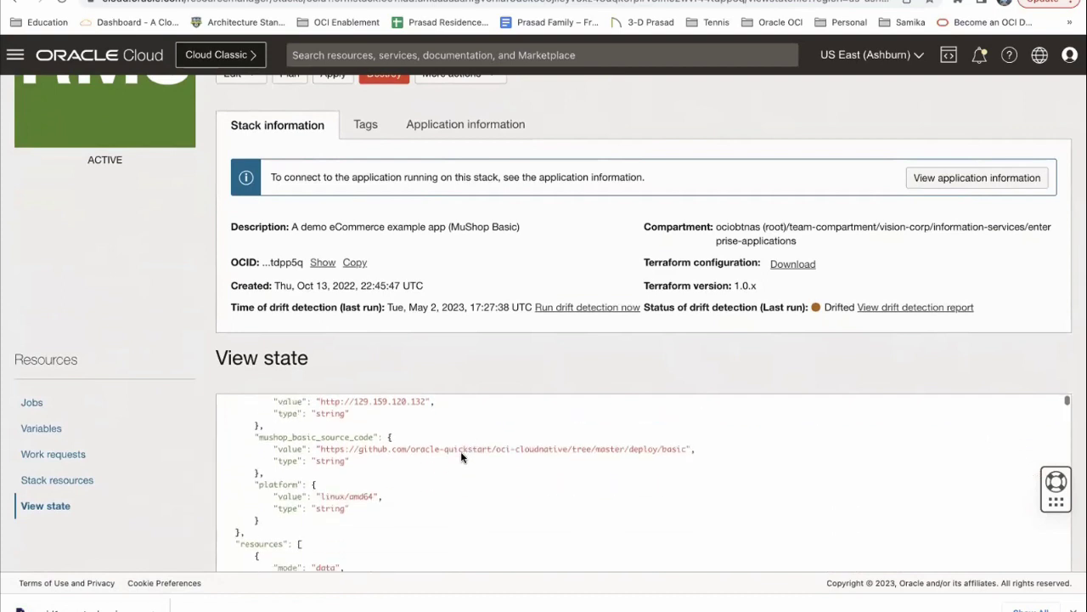
scroll(461, 458, down, 10)
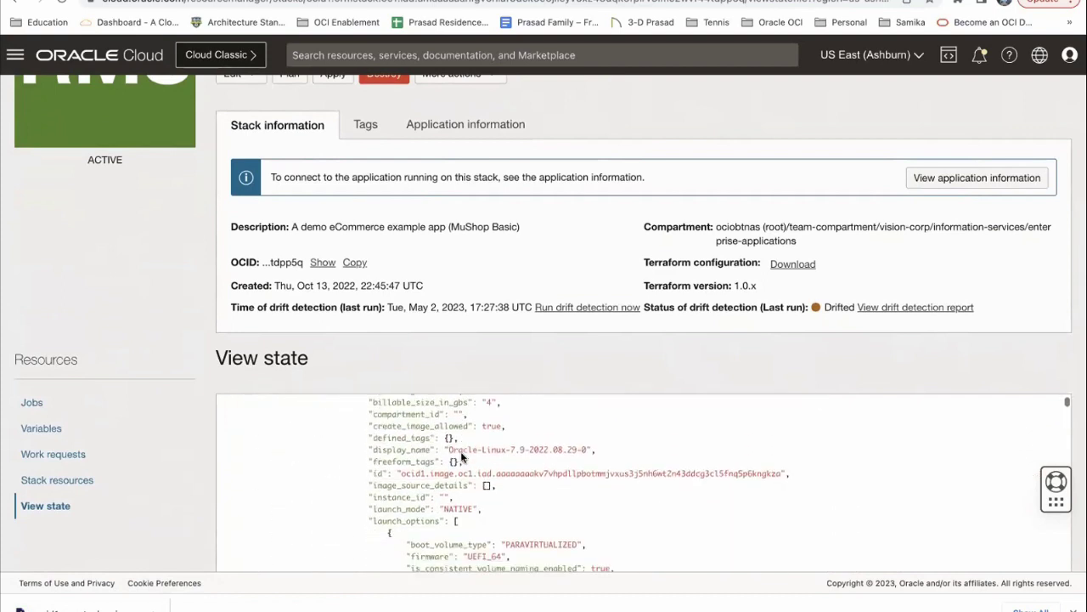
scroll(462, 458, down, 2)
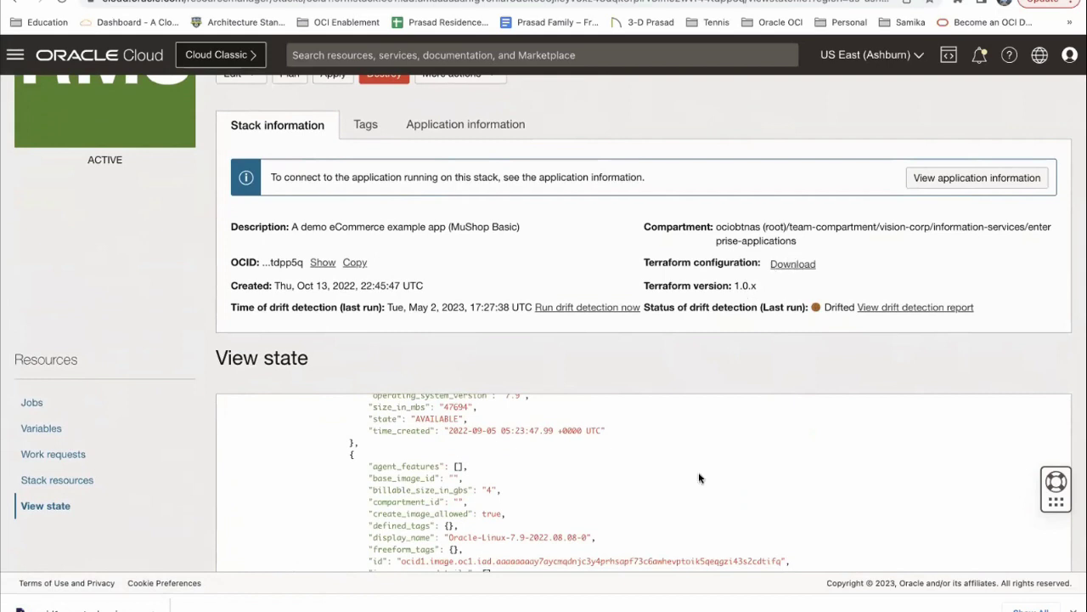
scroll(698, 474, down, 5)
scroll(699, 476, down, 10)
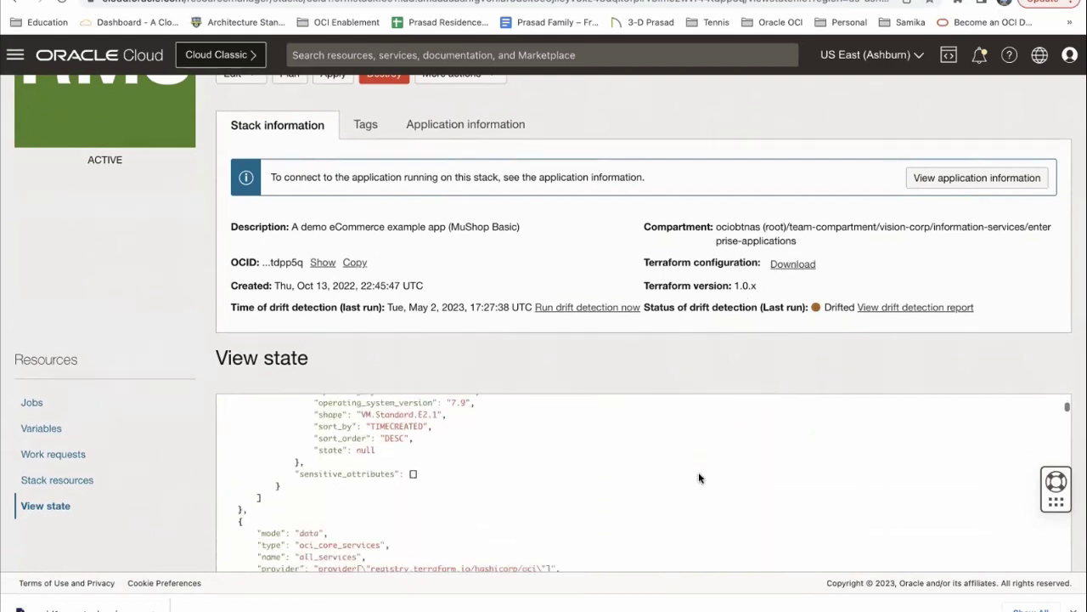
View the stack's drift detection report and review the drift status of its resources.
scroll(499, 196, up, 2)
scroll(499, 196, up, 1)
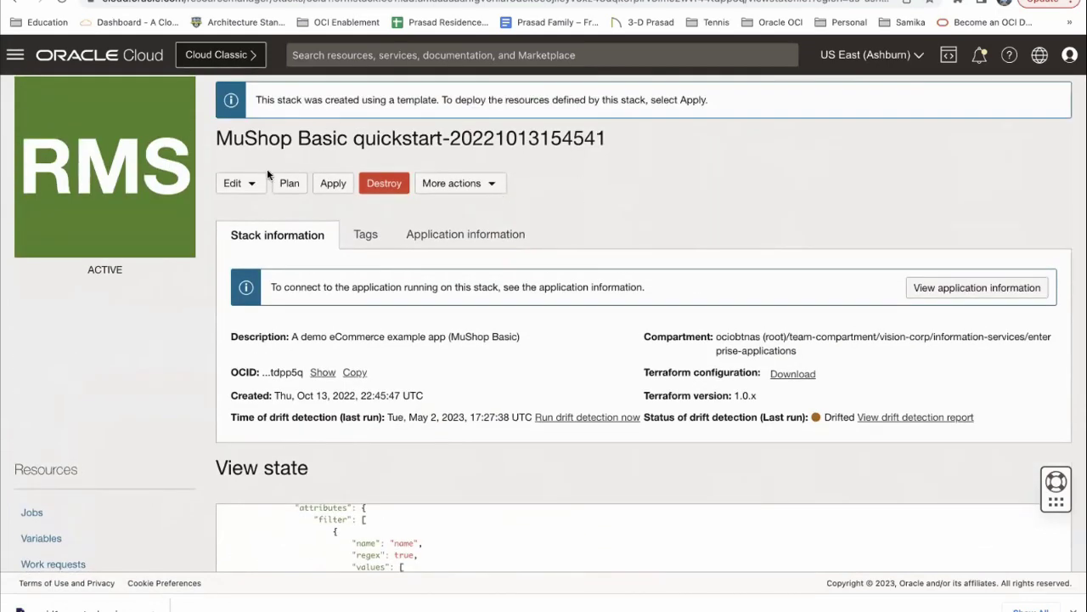
click(459, 184)
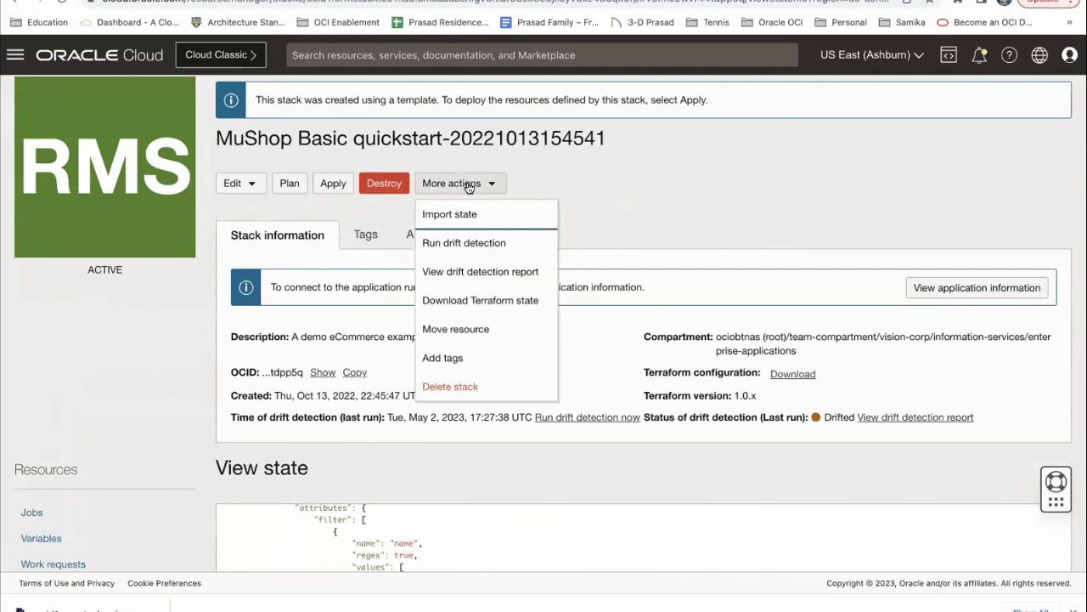
click(455, 271)
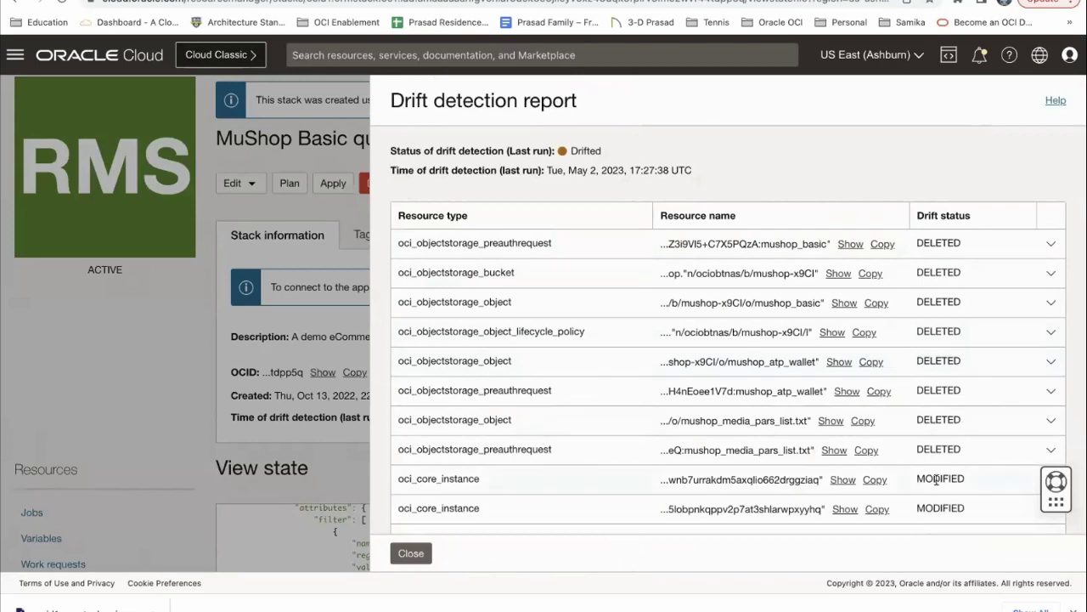
scroll(937, 480, down, 3)
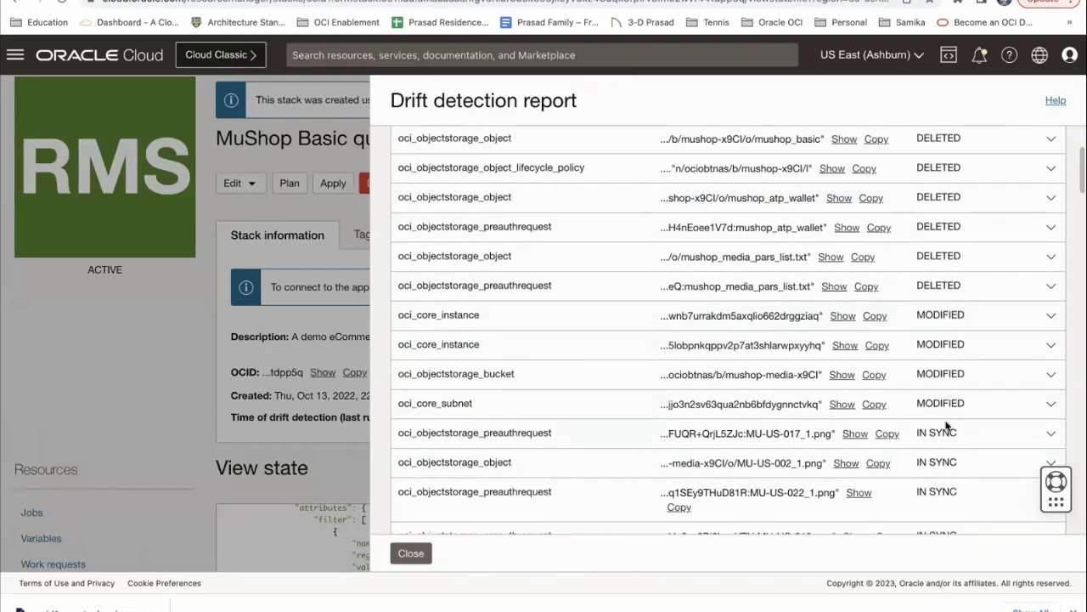
scroll(945, 433, down, 3)
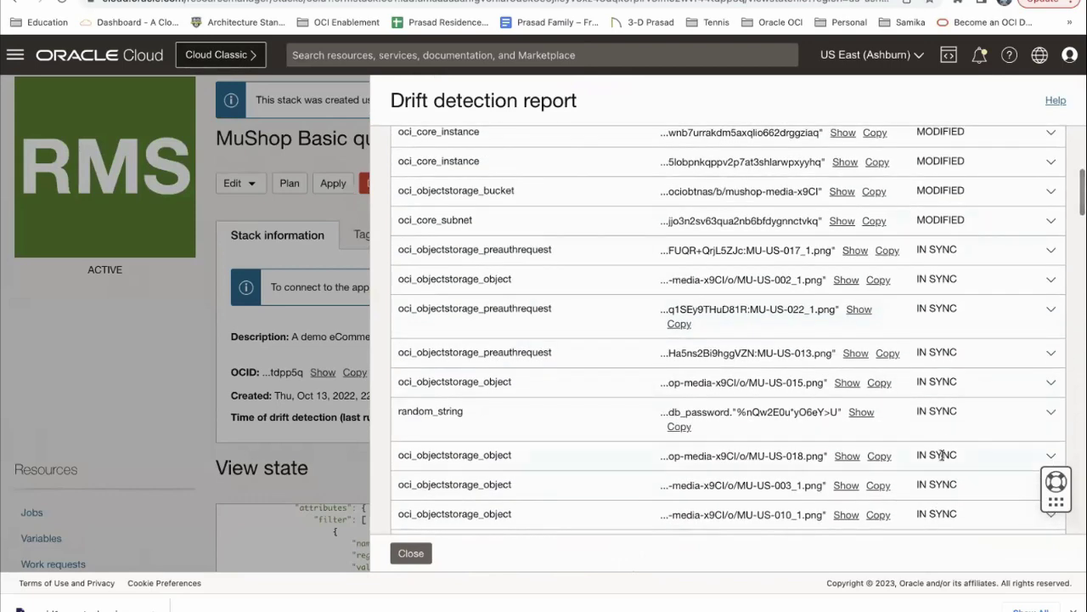
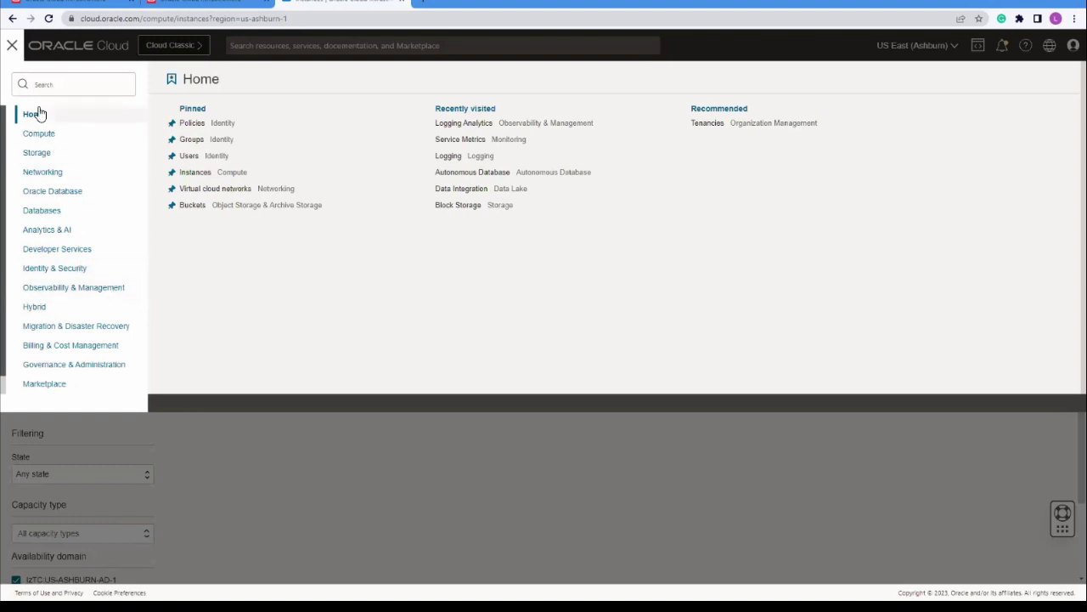
Go to the Service Metrics page of the Monitoring service under Observability & Management.
click(12, 46)
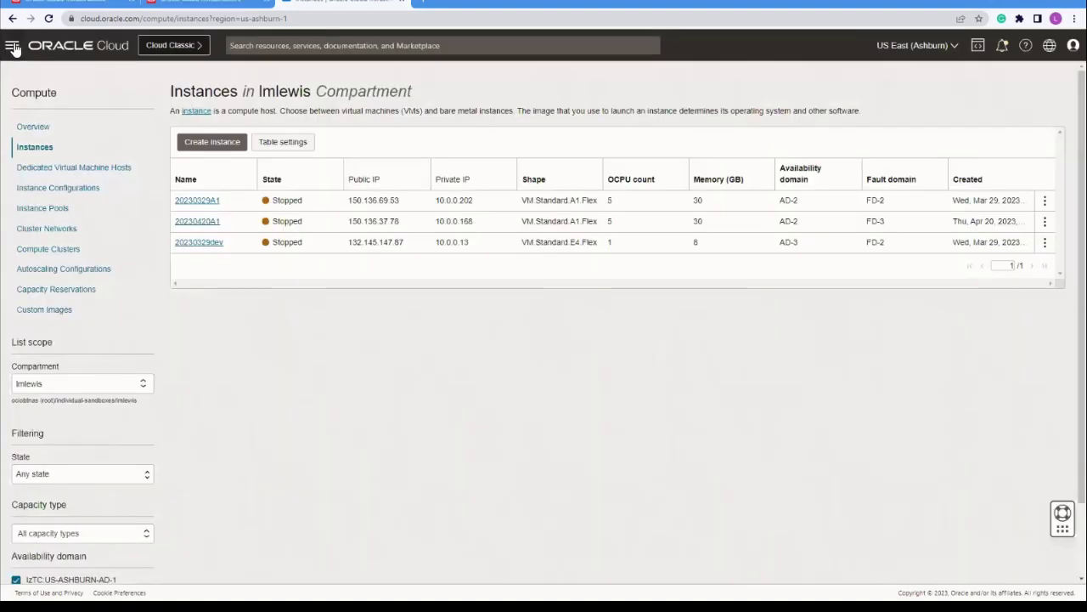
click(11, 46)
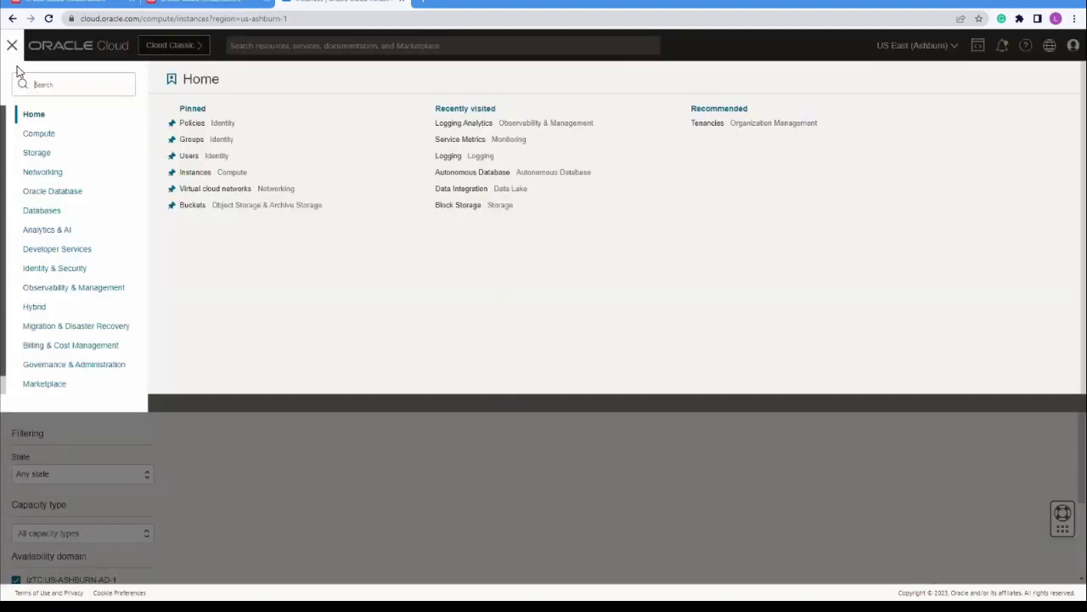
click(48, 294)
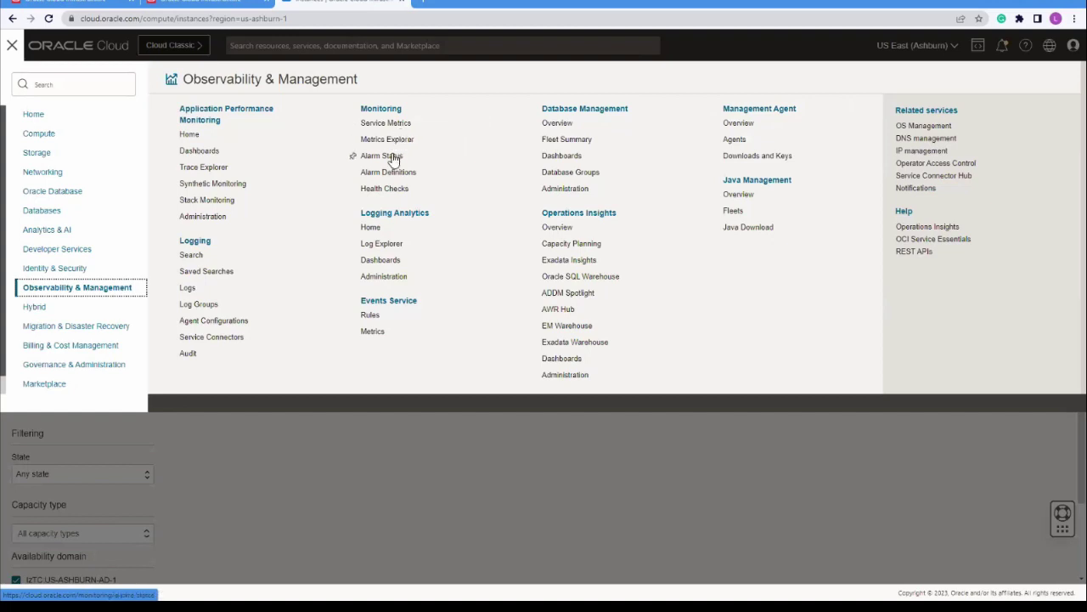
click(395, 110)
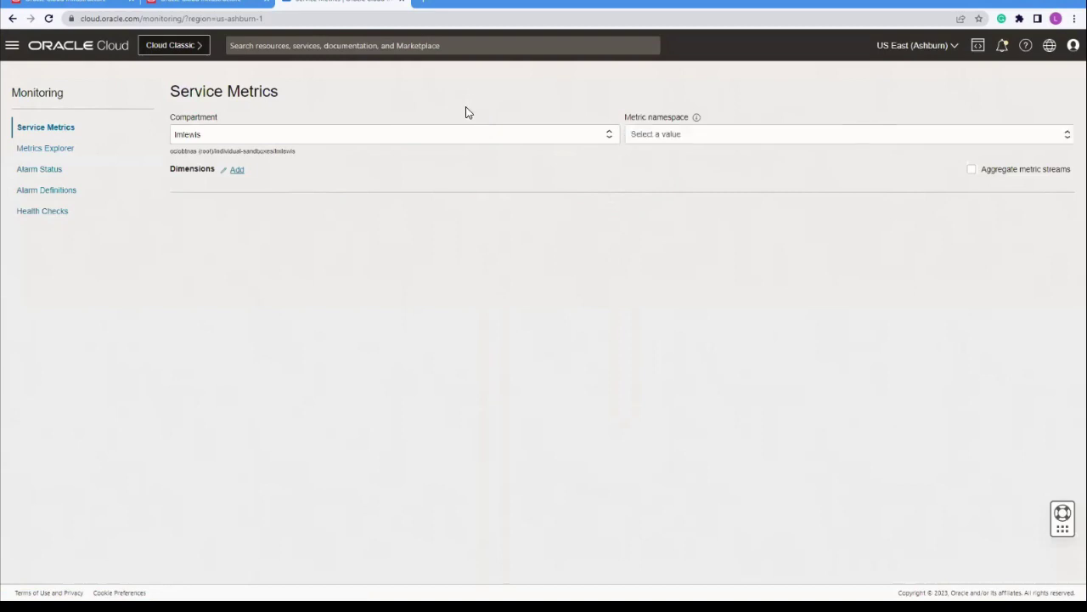
Look over the chart and query settings of the Metrics Explorer in Monitoring.
click(74, 152)
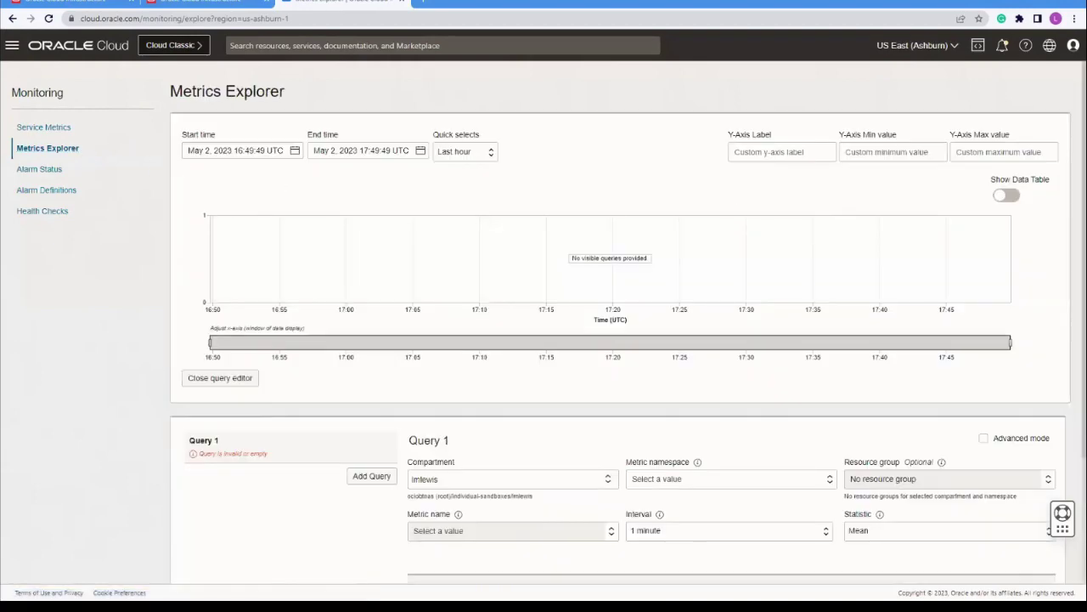
scroll(544, 323, down, 3)
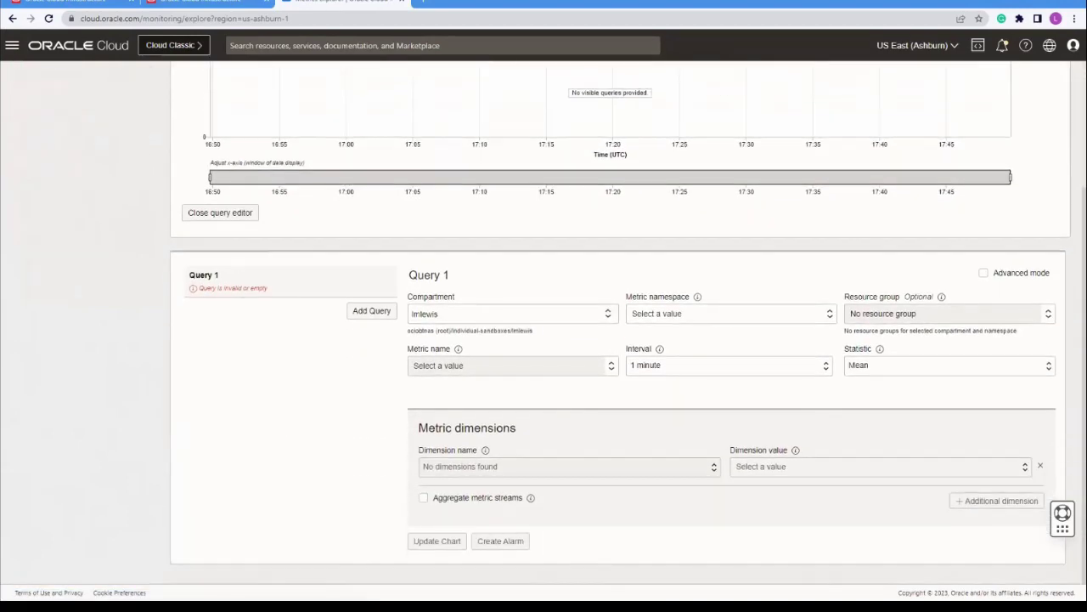
scroll(544, 323, up, 3)
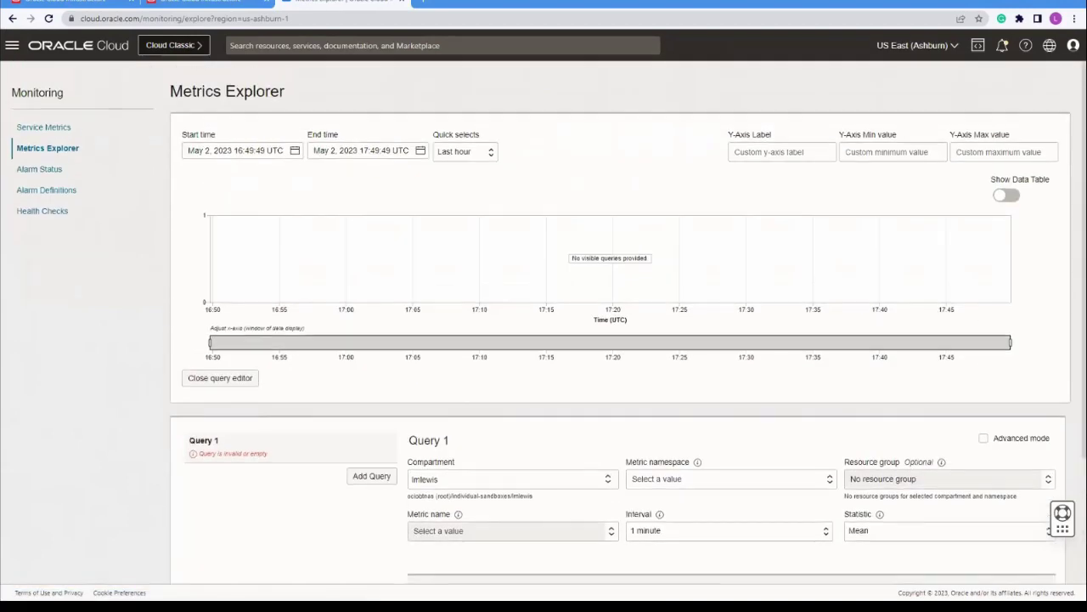
View the Alarm Status, Alarm Definitions and Health Checks pages of the Monitoring service.
click(54, 170)
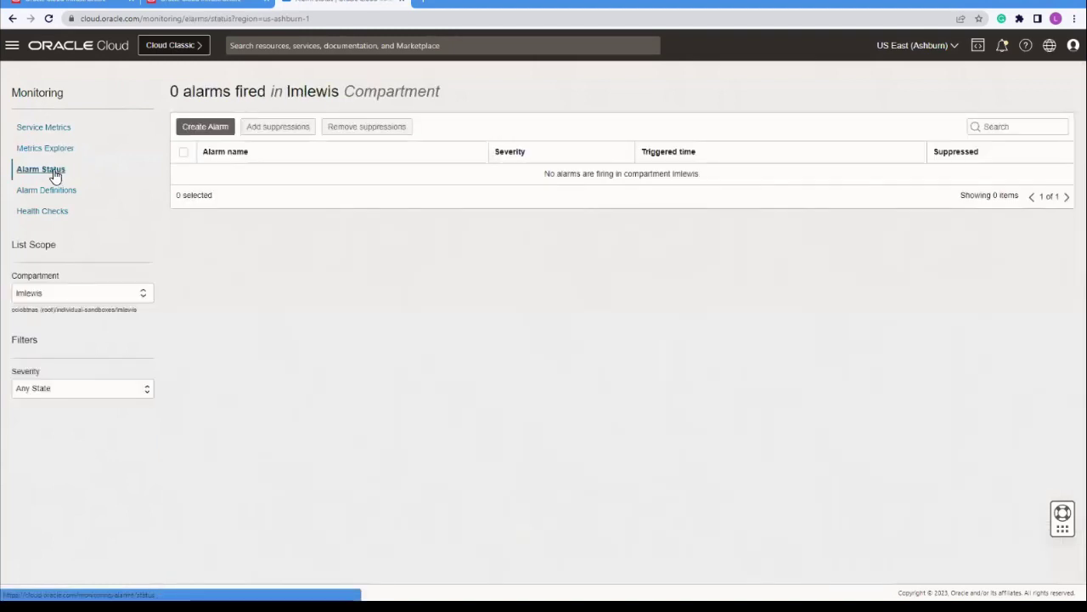
click(48, 194)
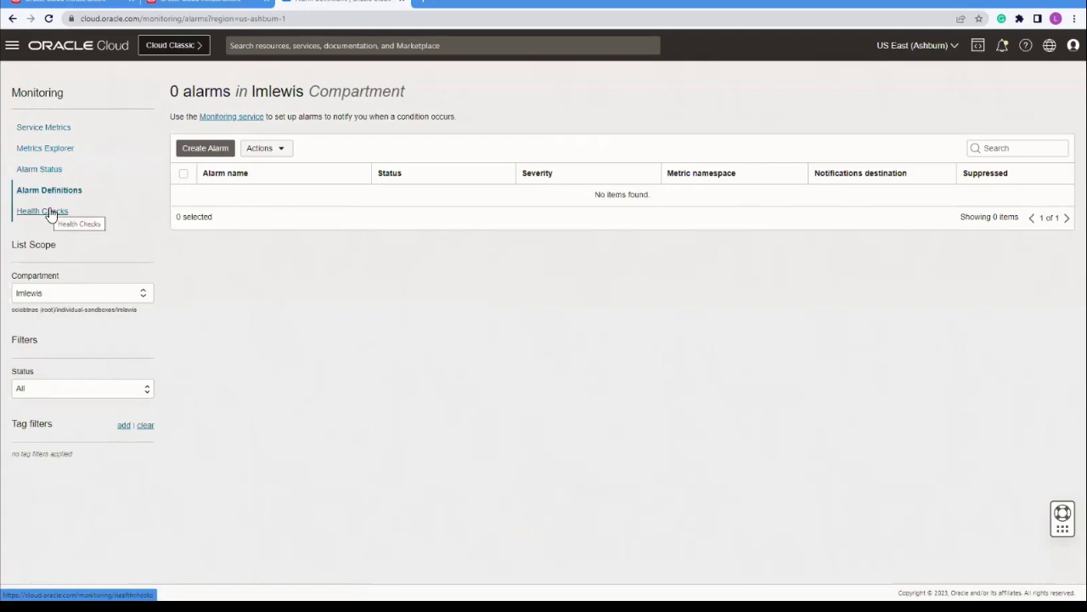
click(50, 212)
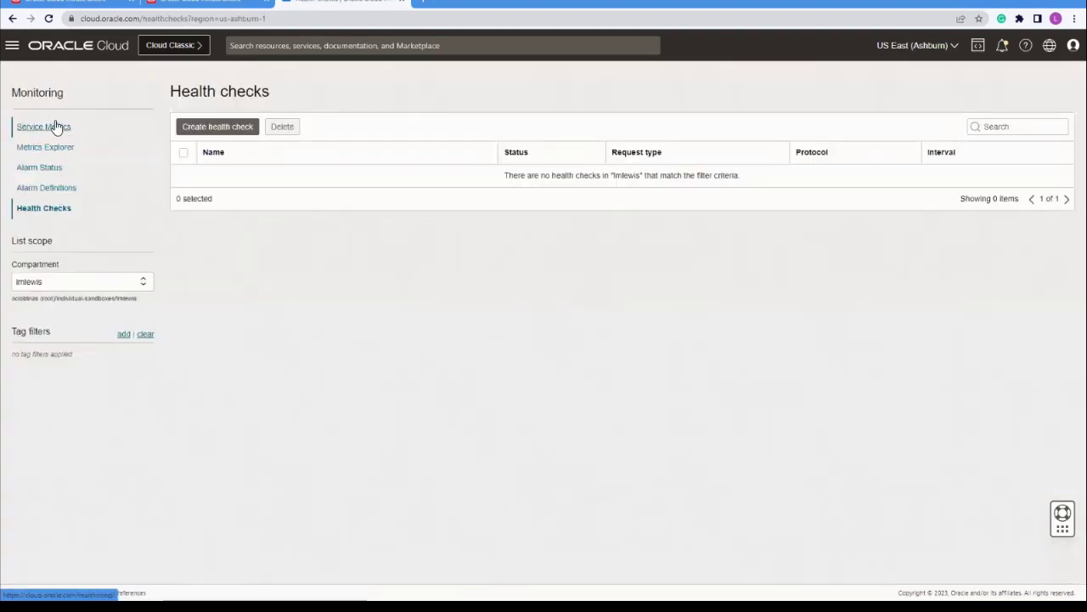
View the Logging Analytics dashboards list and open the Log Explorer.
click(13, 49)
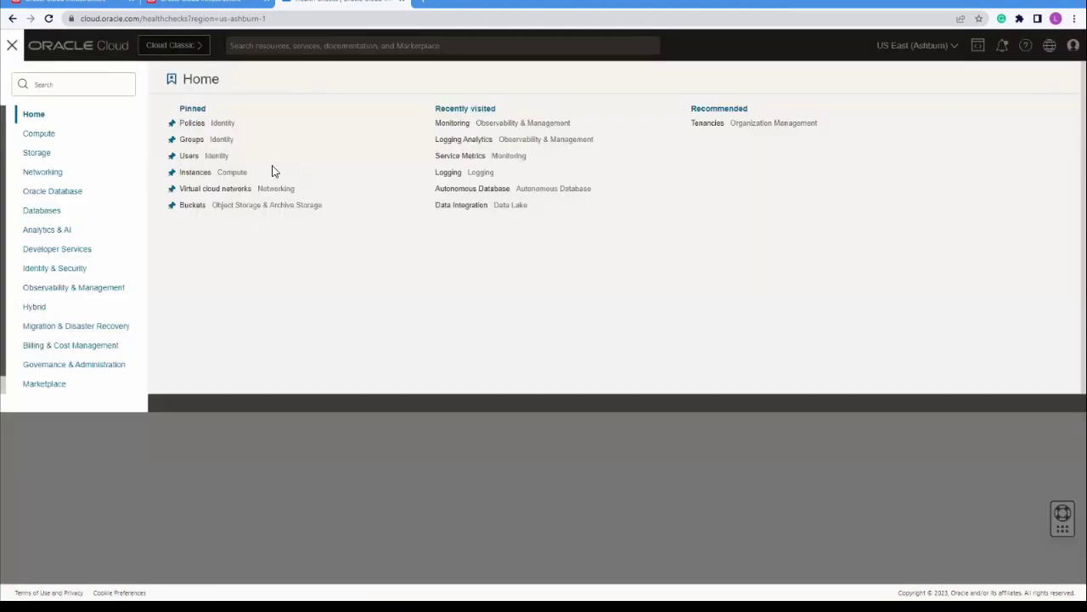
click(59, 289)
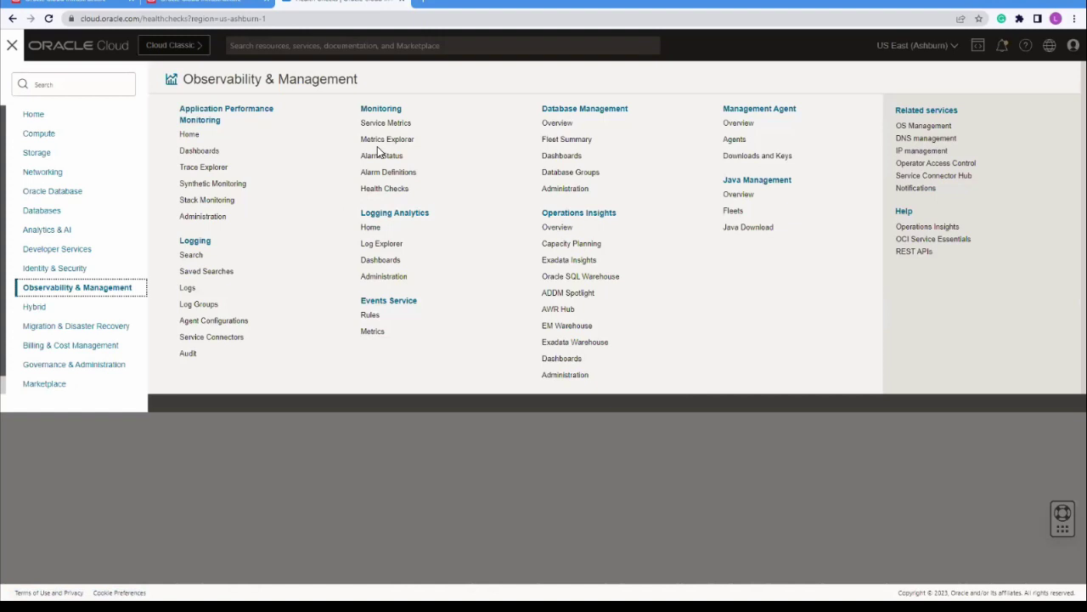
click(393, 265)
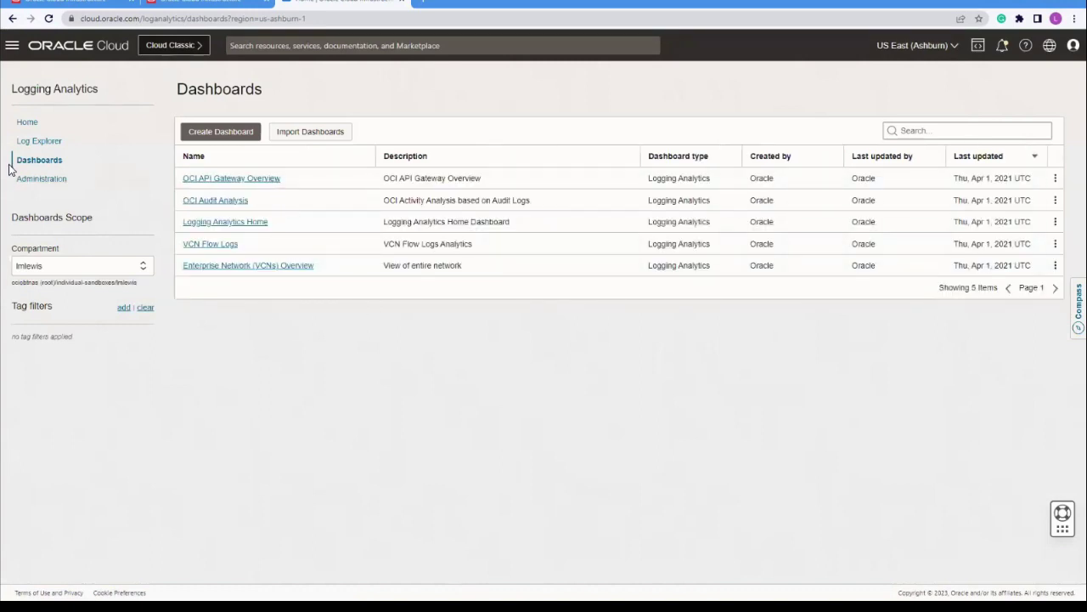
click(30, 142)
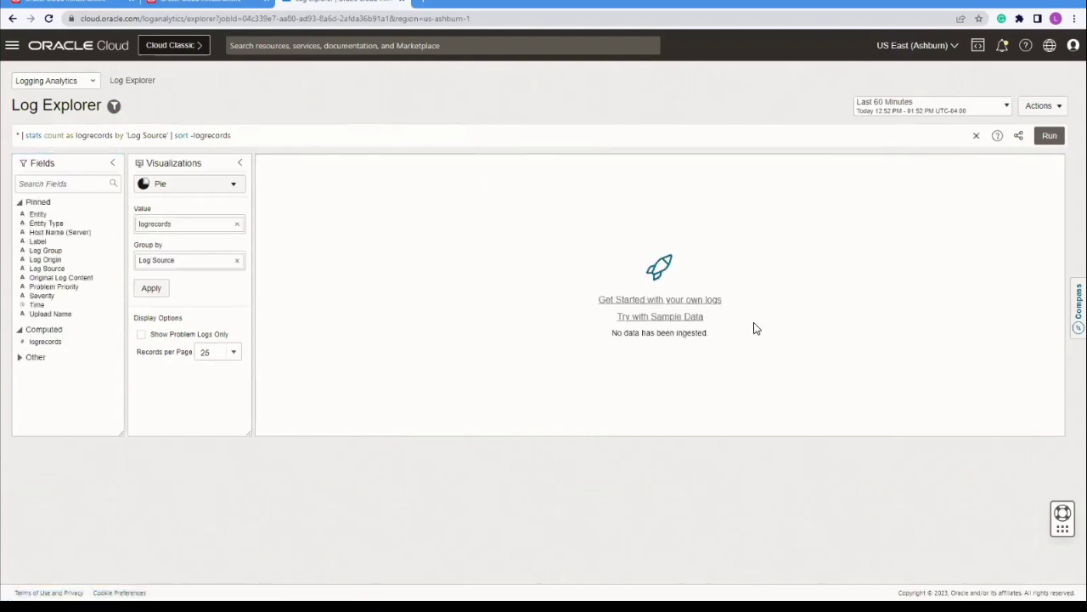
Open the OCI Audit Analysis dashboard from the Logging Analytics dashboards and look over its activity widgets.
click(93, 86)
click(68, 143)
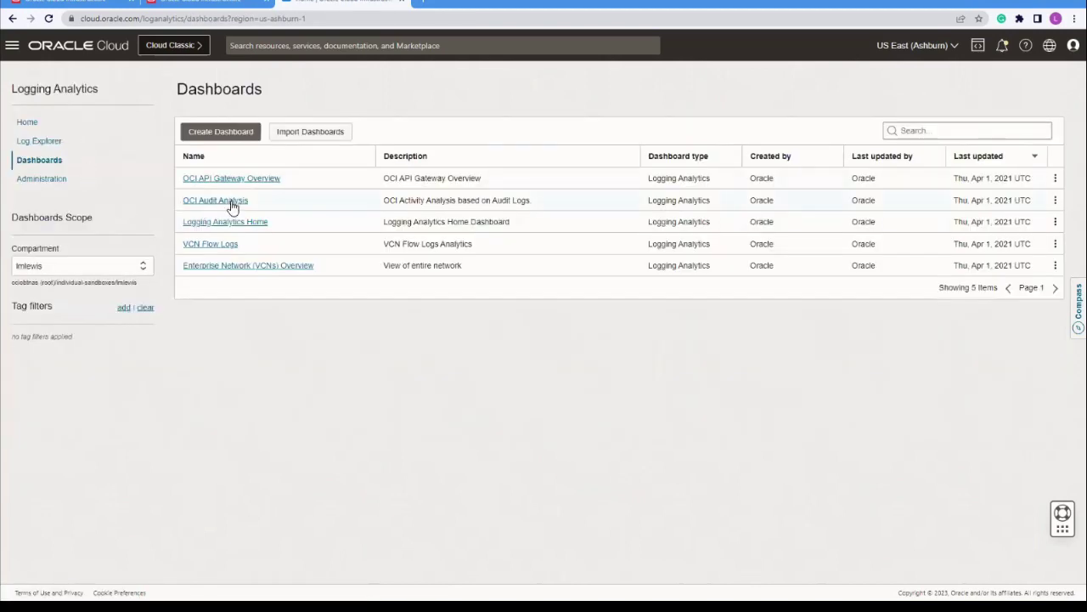
click(229, 201)
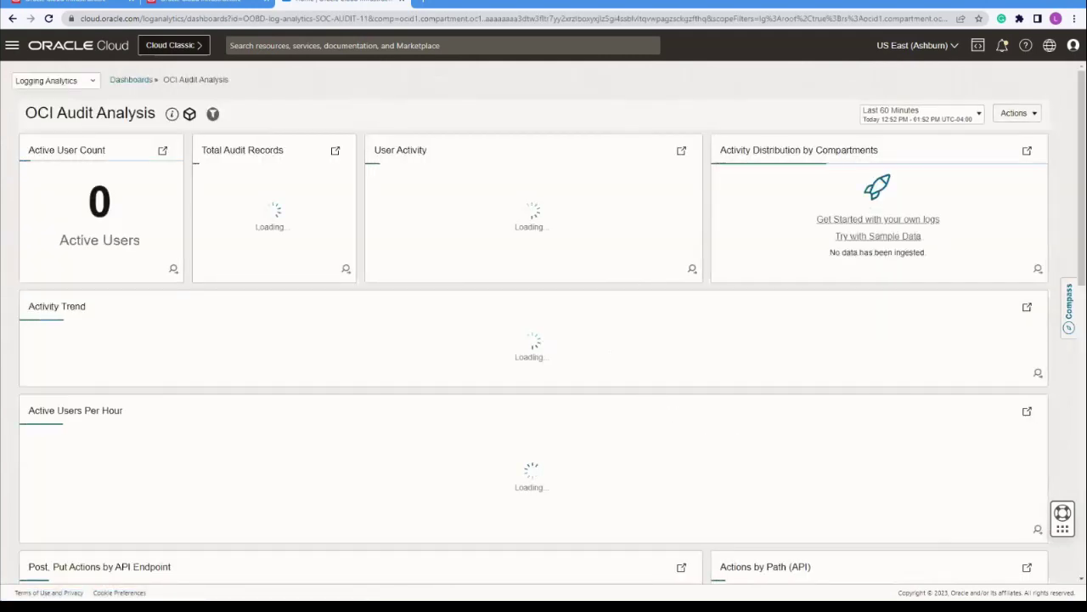
scroll(543, 323, down, 3)
scroll(543, 340, down, 5)
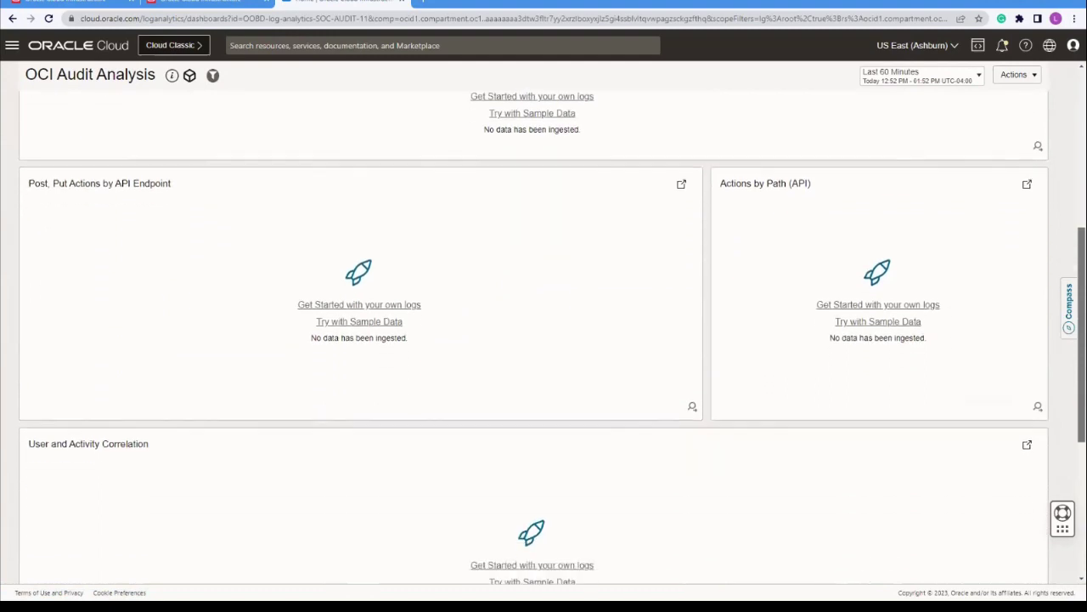
scroll(627, 253, up, 8)
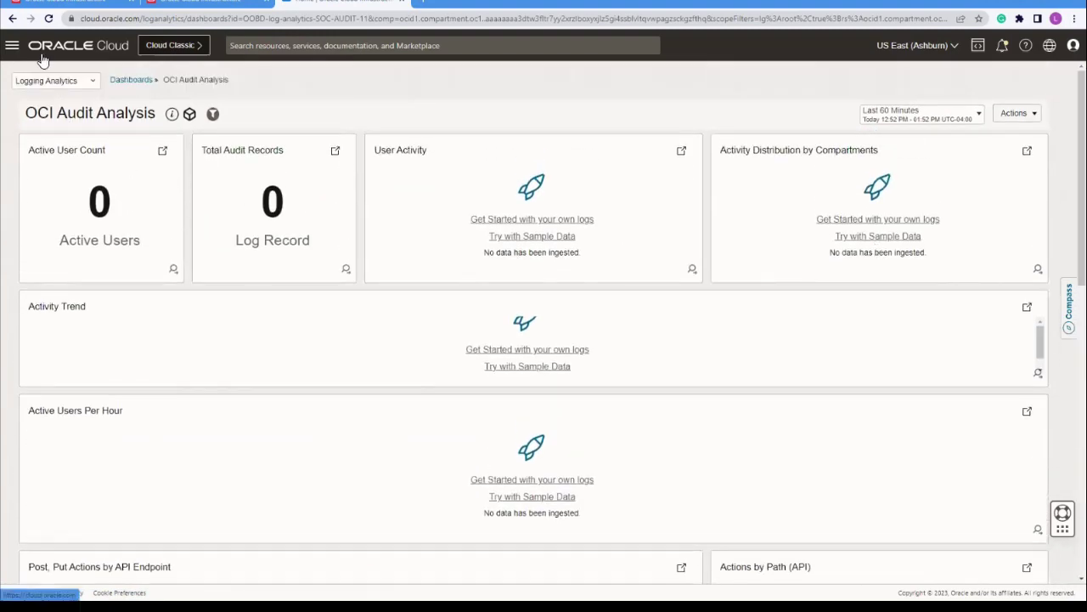
Go to the Operations Insights overview under Observability & Management and look over its fleet and feature sections.
click(13, 45)
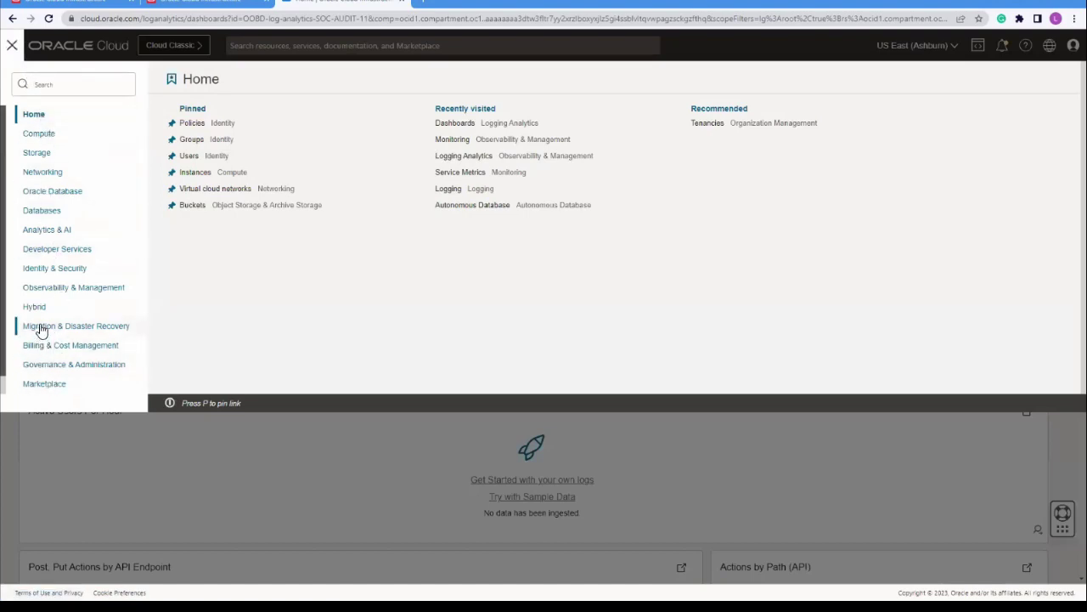
click(51, 292)
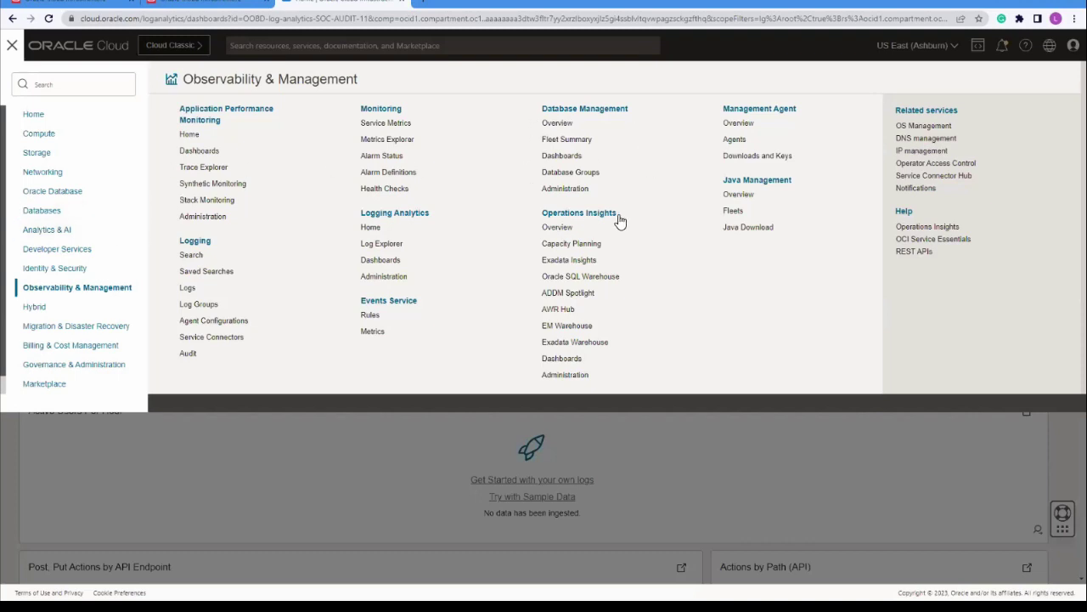
click(597, 215)
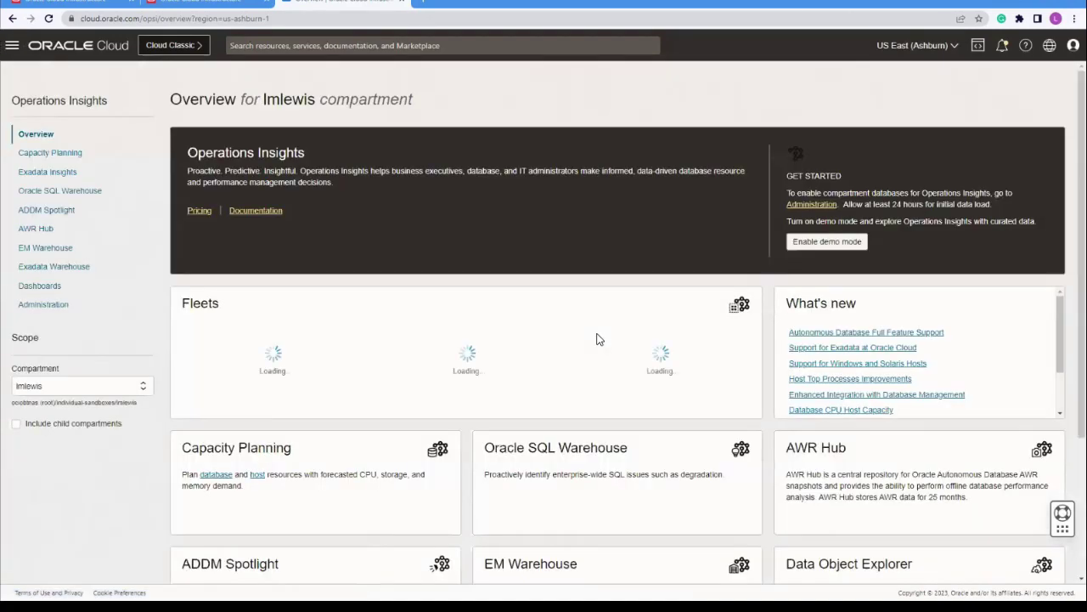
scroll(202, 176, down, 3)
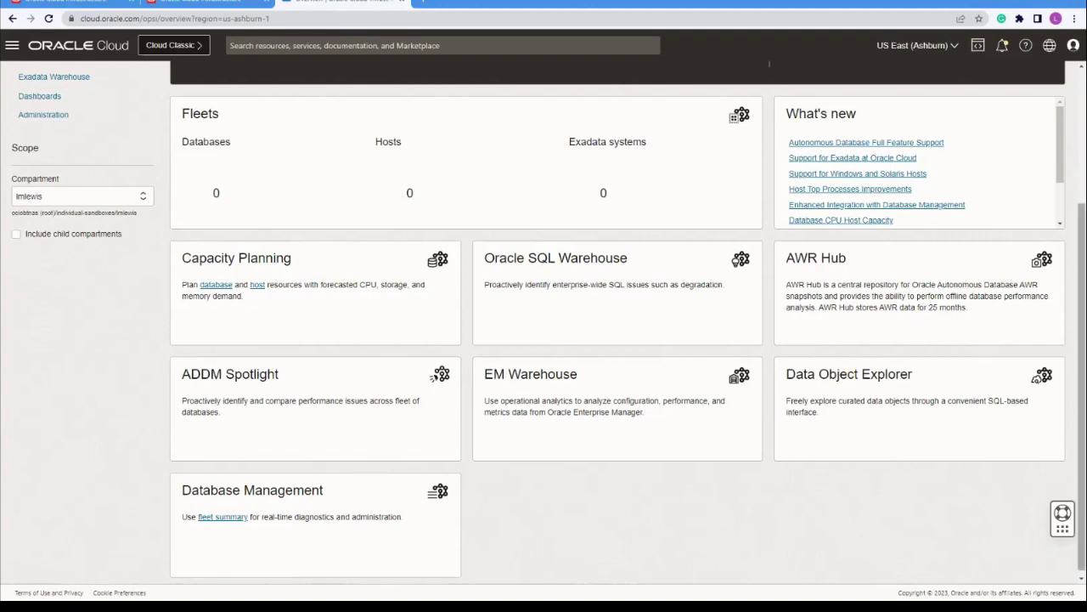
scroll(544, 323, up, 3)
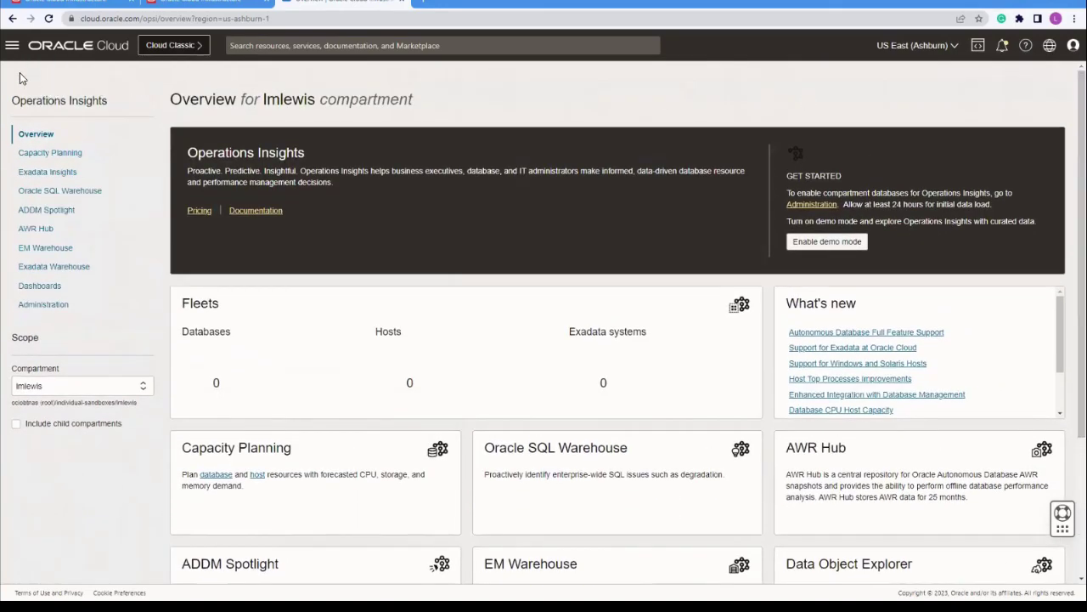
Bring up the list of Observability & Management services again.
click(13, 48)
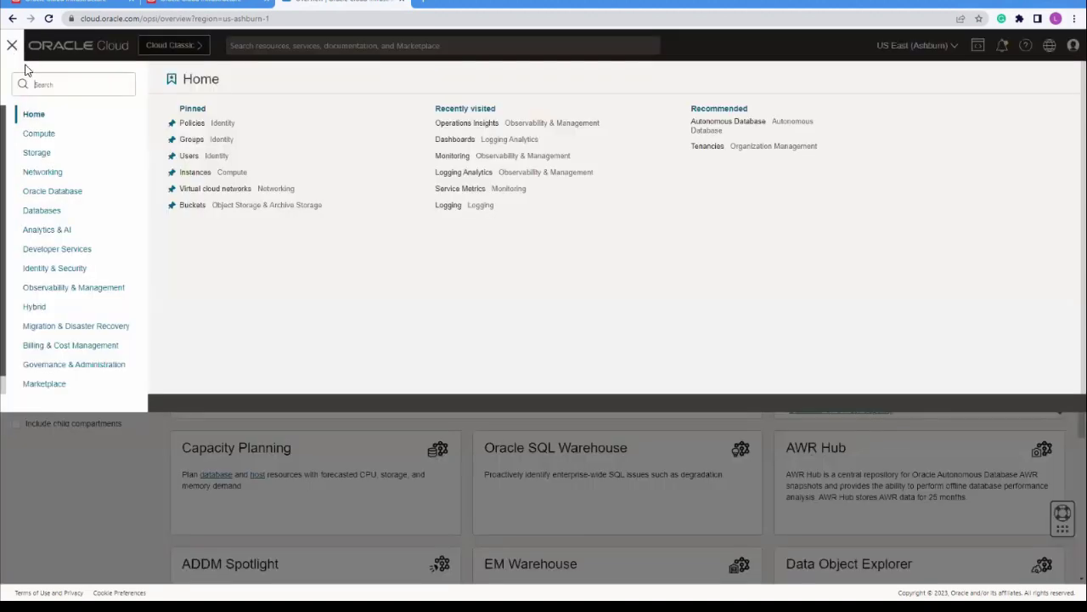
click(75, 290)
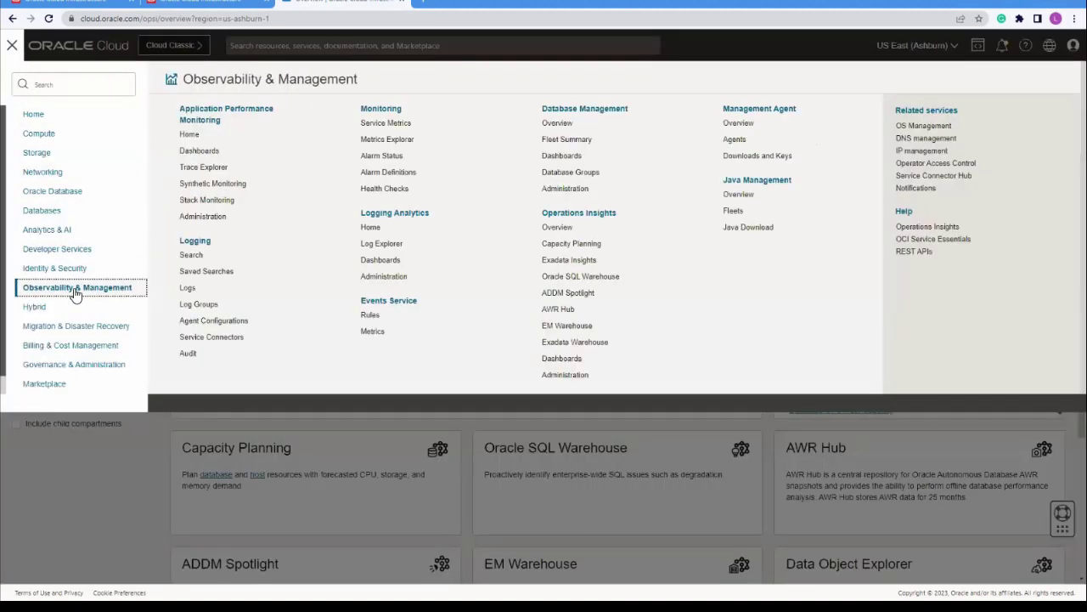